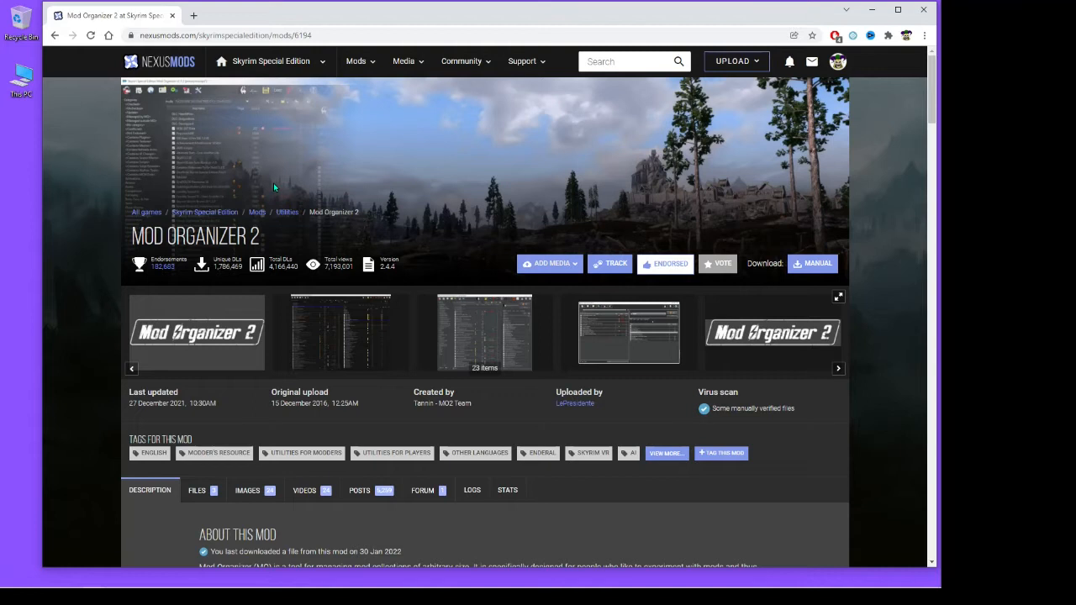
Download the main Mod Organizer 2 file manually from the mod's files listing.
scroll(274, 183, down, 3)
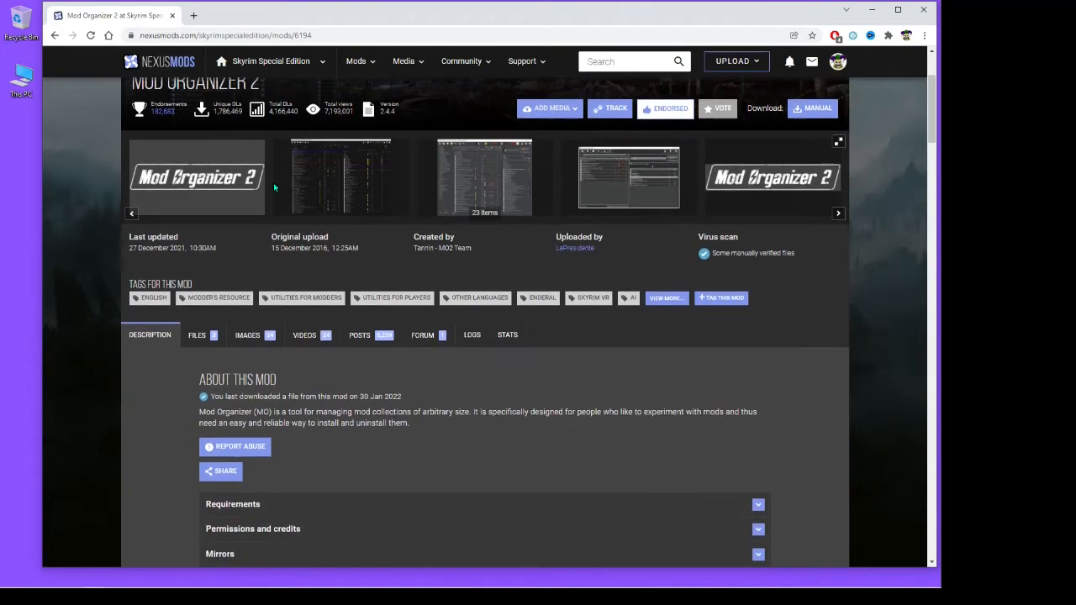
scroll(273, 182, down, 1)
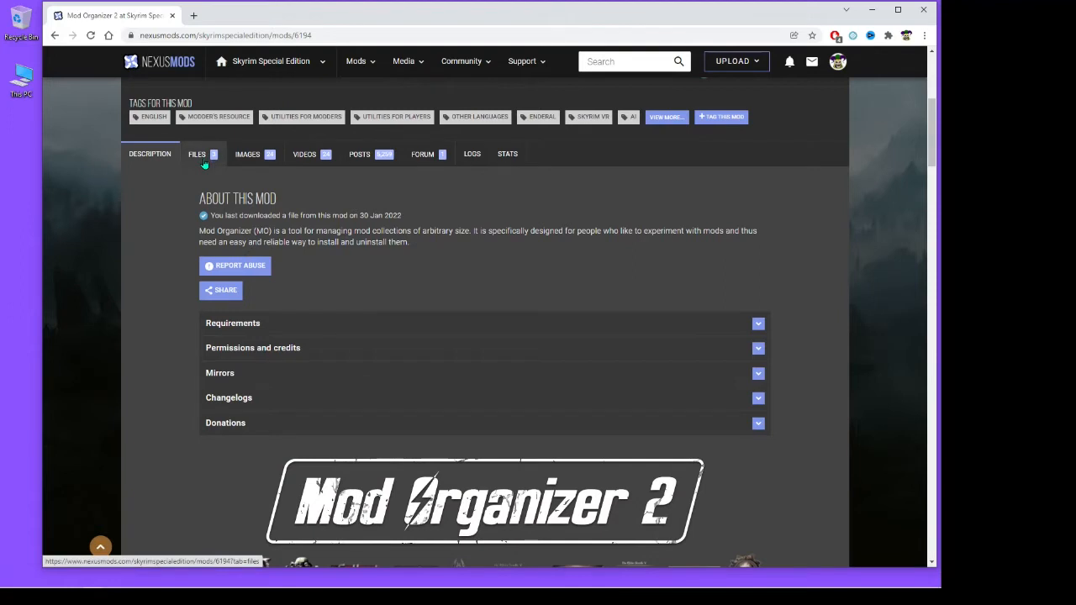
click(202, 163)
scroll(358, 200, down, 1)
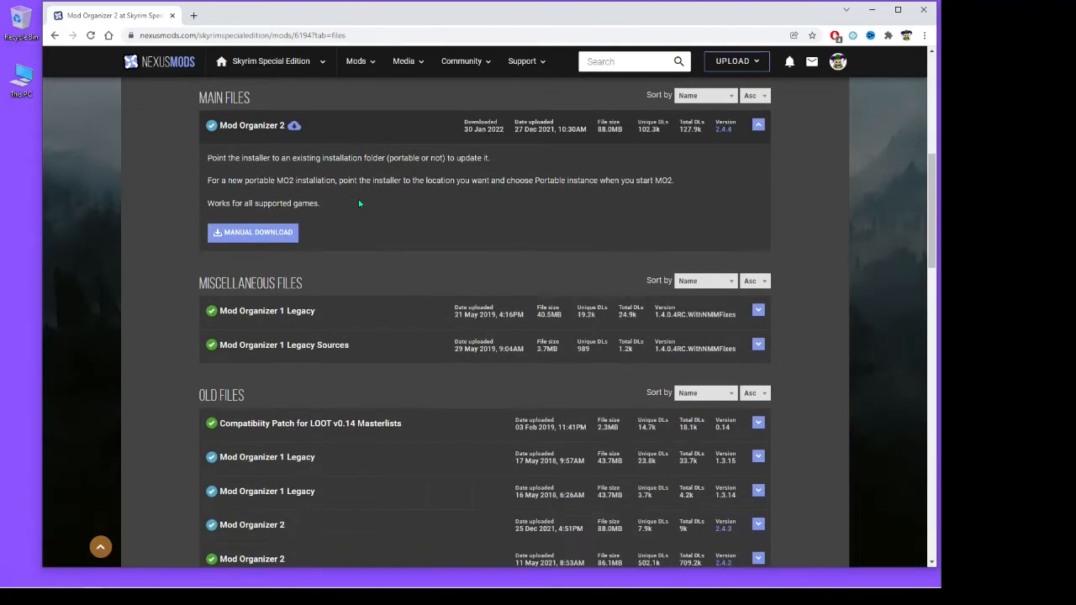
click(267, 239)
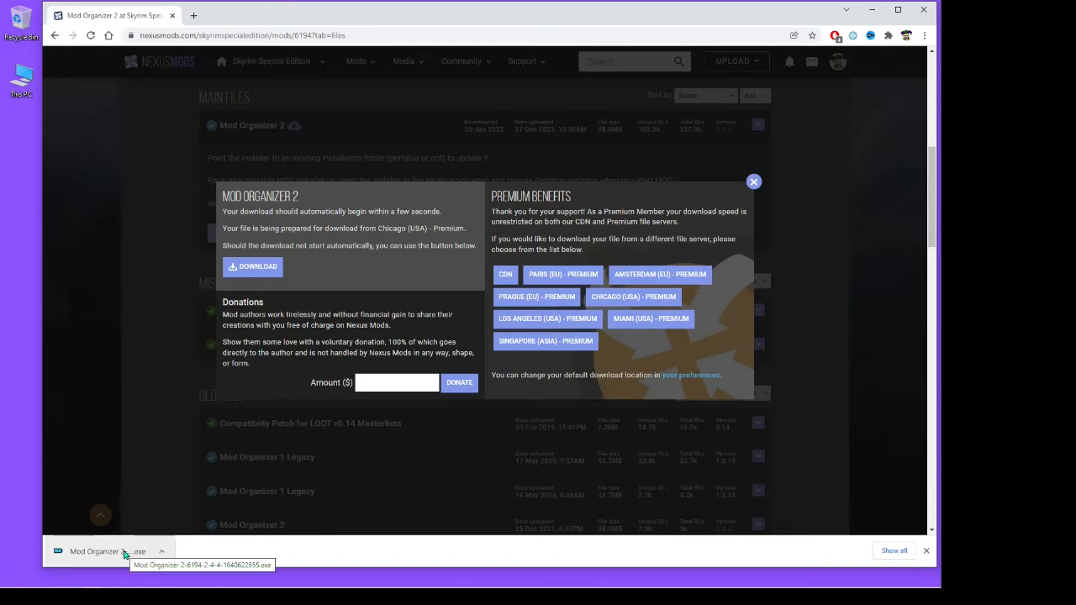
Copy the downloaded Mod Organizer 2 installer to the desktop and launch it from there.
drag(125, 555, 24, 168)
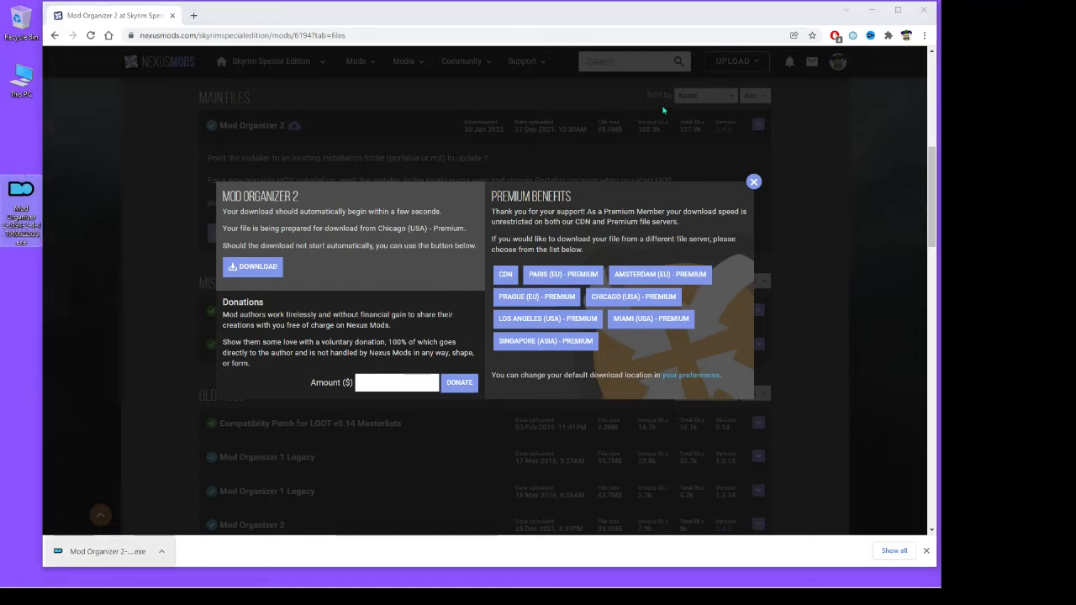
click(872, 10)
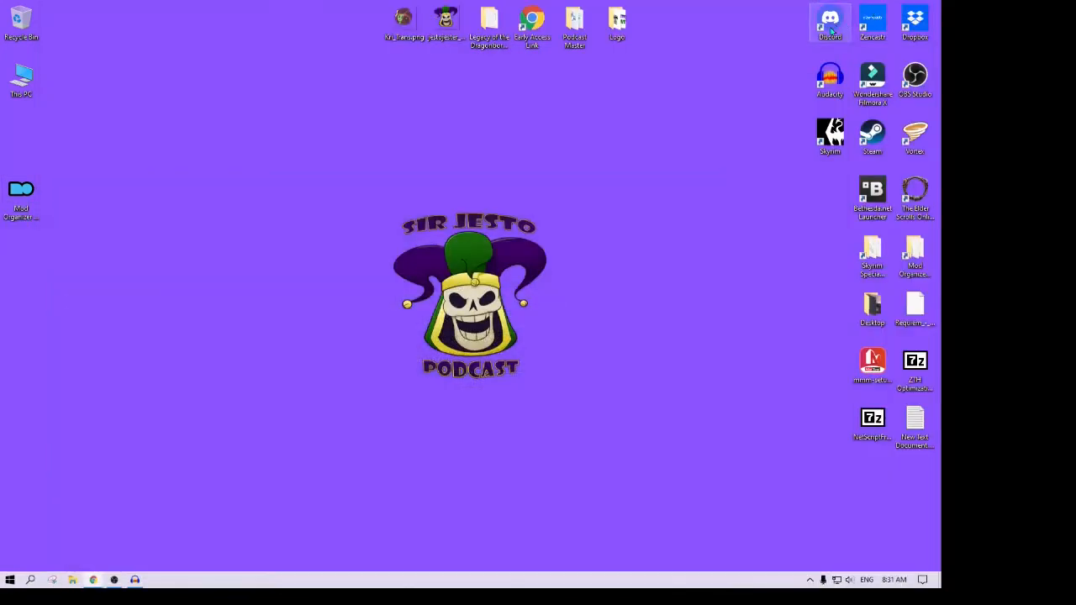
double_click(22, 192)
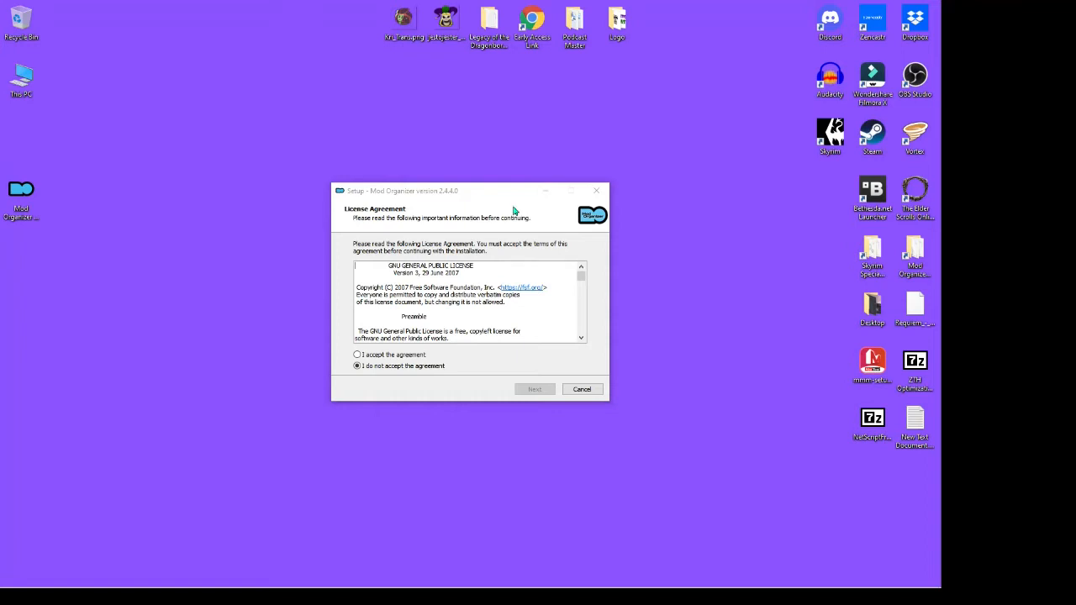
Read through the license agreement to its end, accept it and continue the setup.
drag(581, 277, 579, 329)
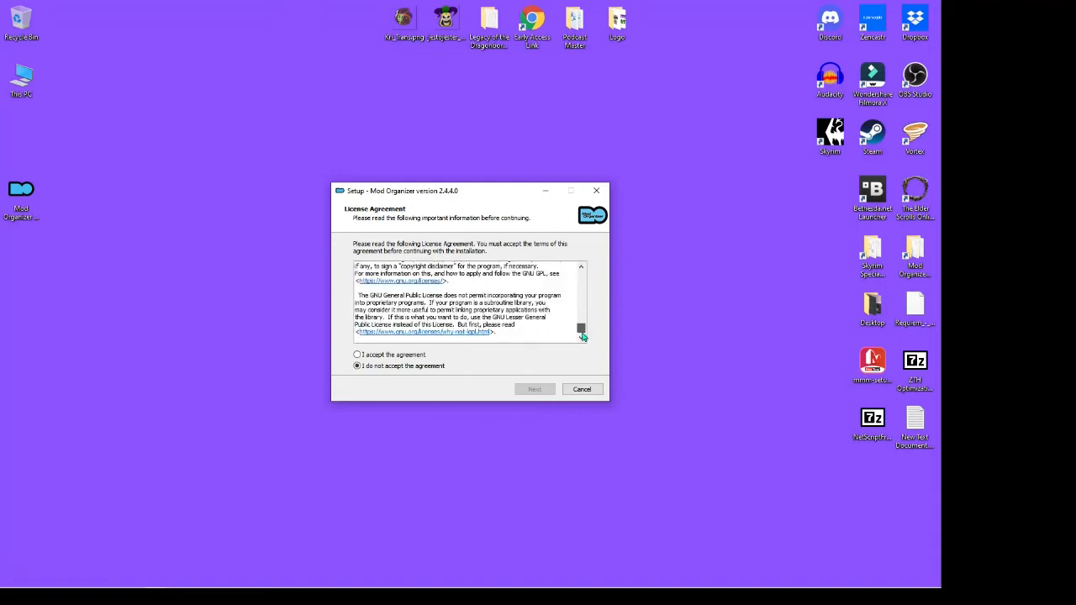
click(375, 356)
click(533, 389)
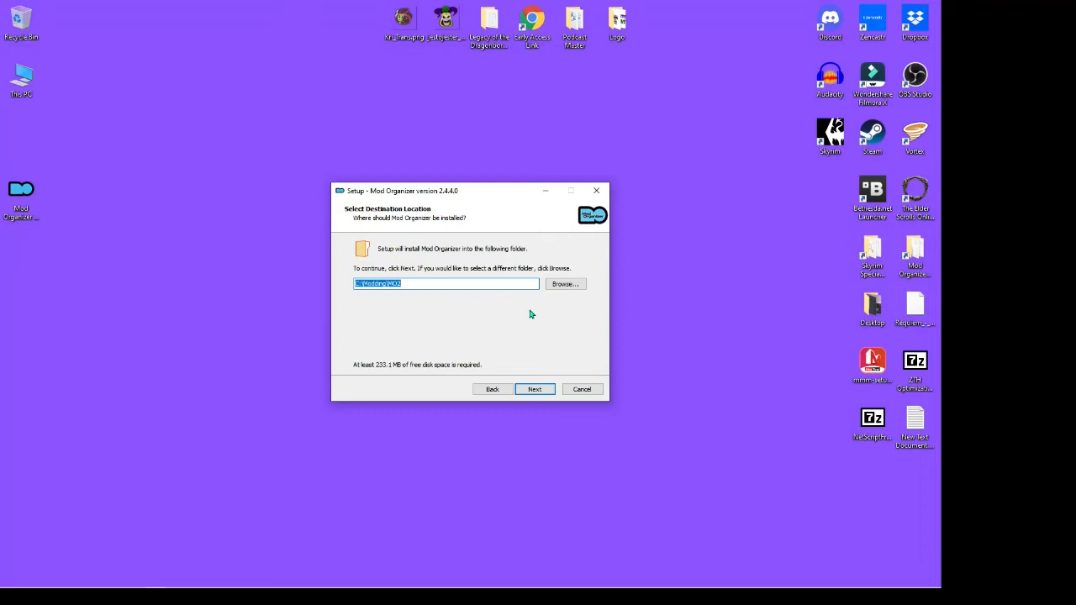
Set the installation destination to the existing folder D:\Skyrim Modding\Mod Organizer and continue.
click(563, 284)
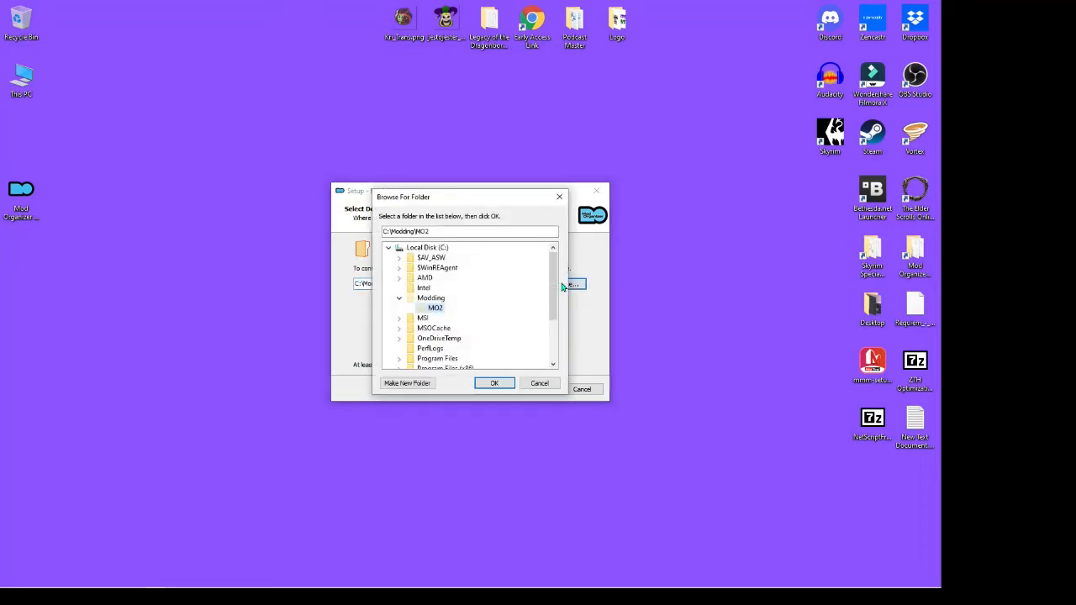
click(388, 248)
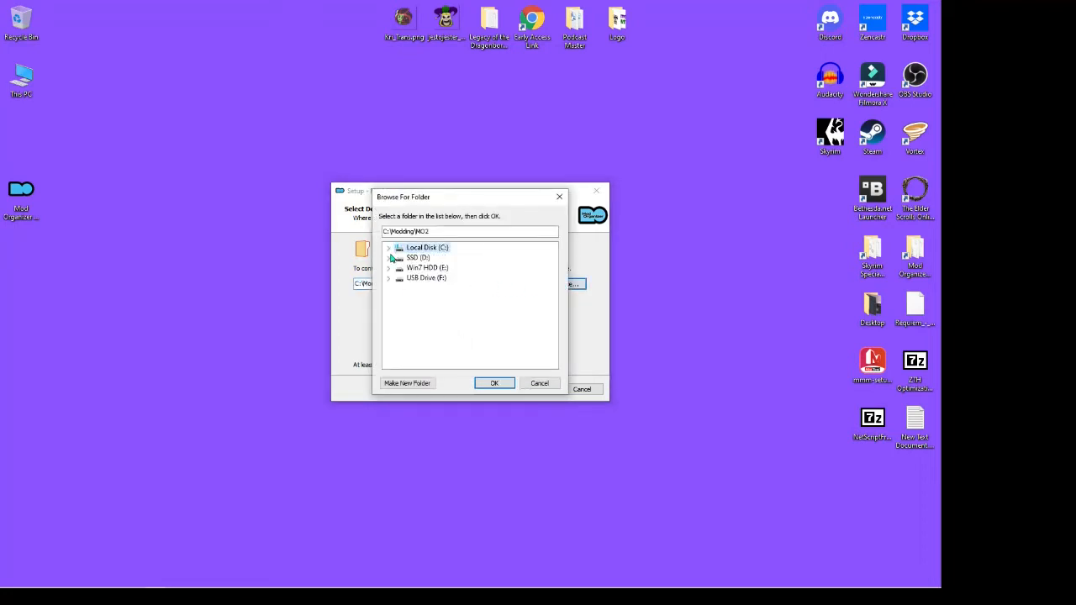
click(388, 258)
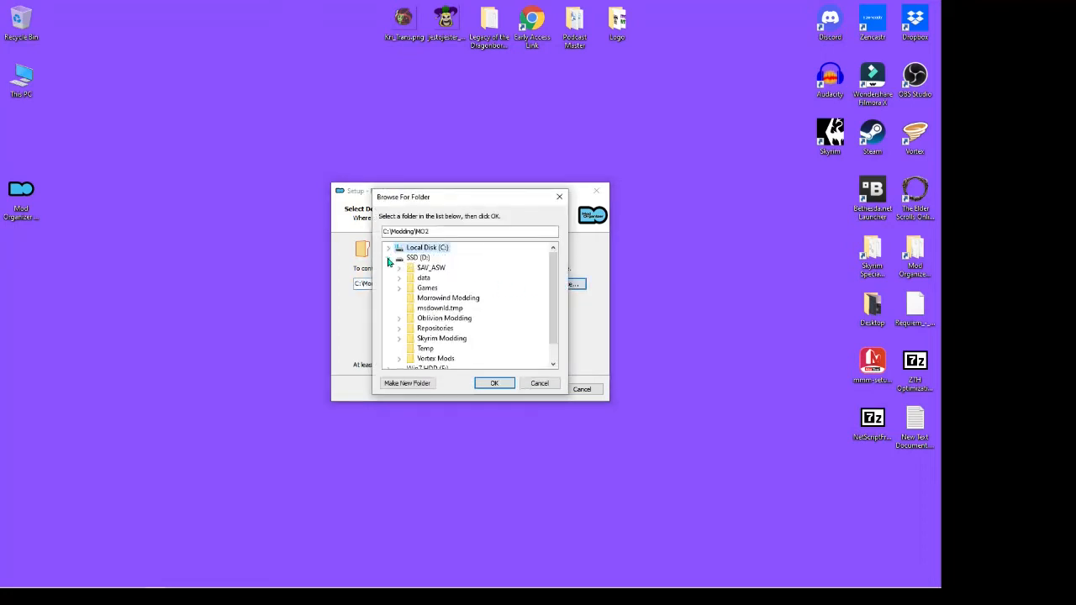
click(427, 339)
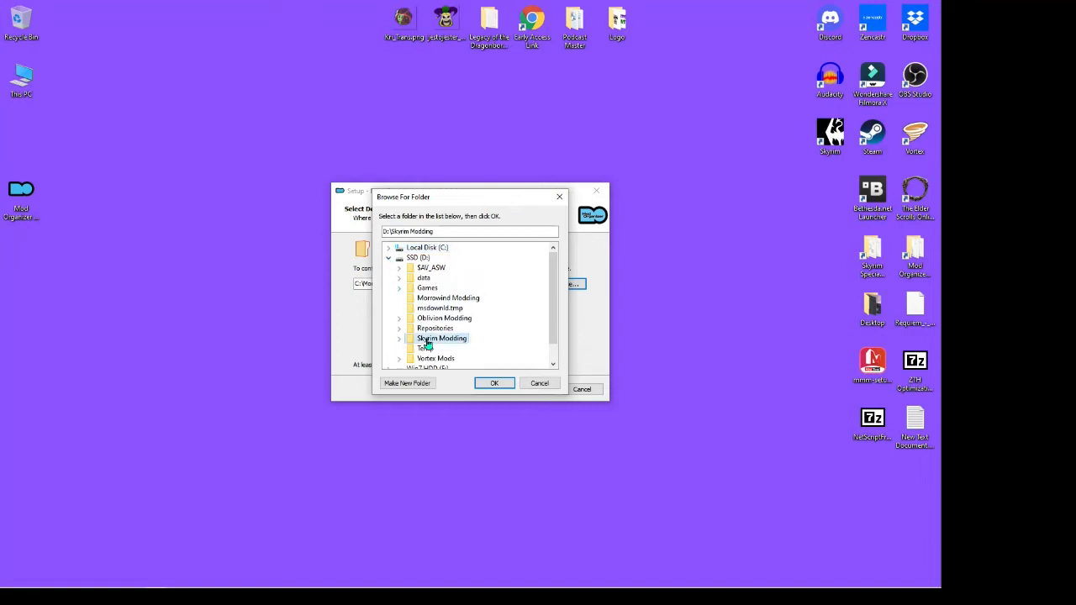
click(401, 340)
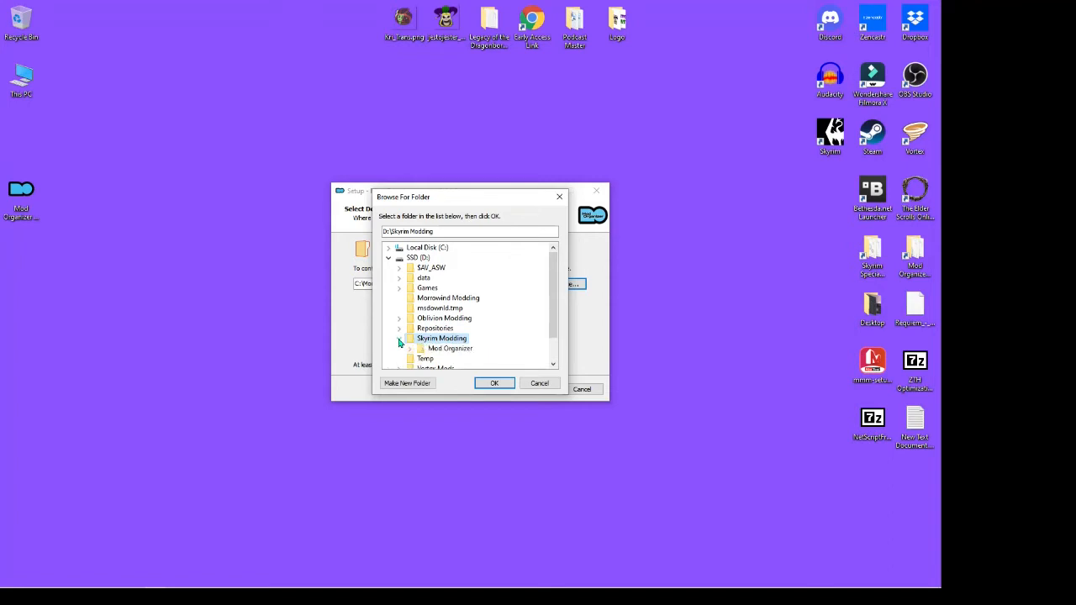
click(453, 352)
click(494, 384)
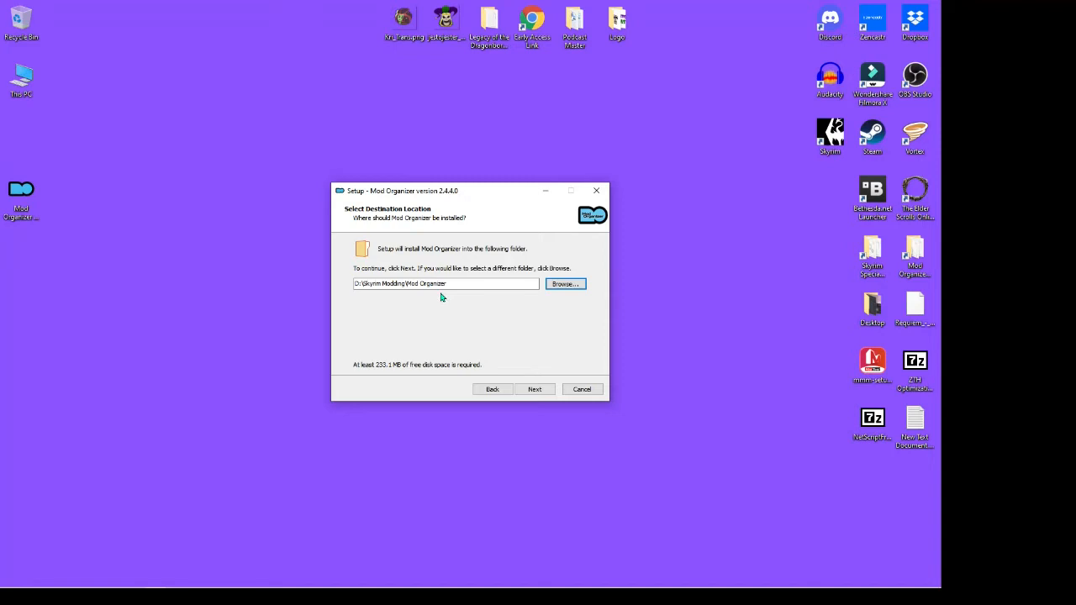
click(533, 389)
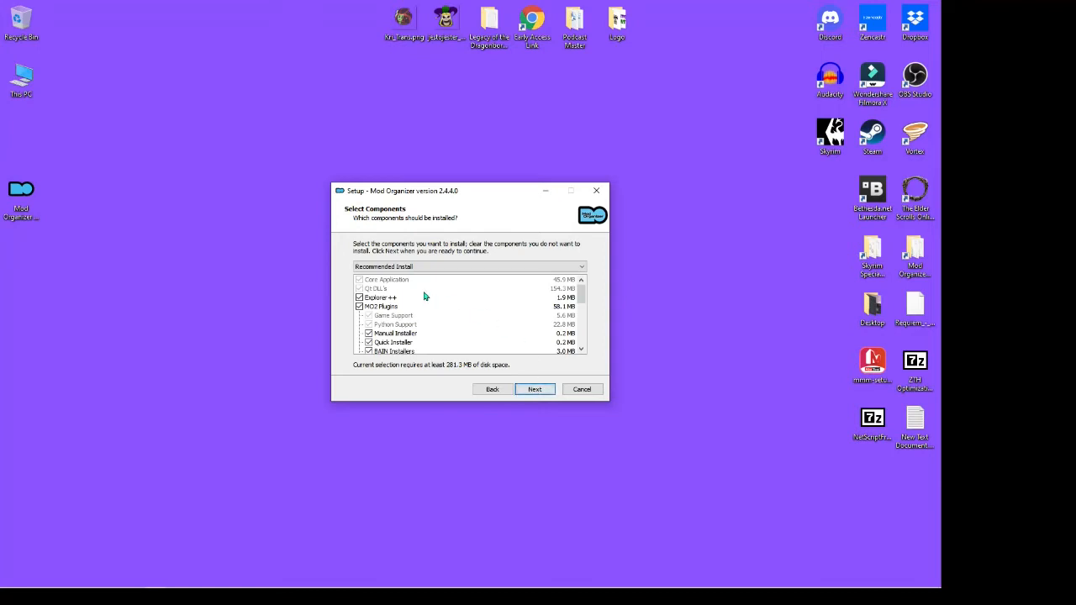
Review the components, keep the Recommended Install selection, and accept Mod Organizer as the Start Menu folder.
scroll(429, 294, down, 1)
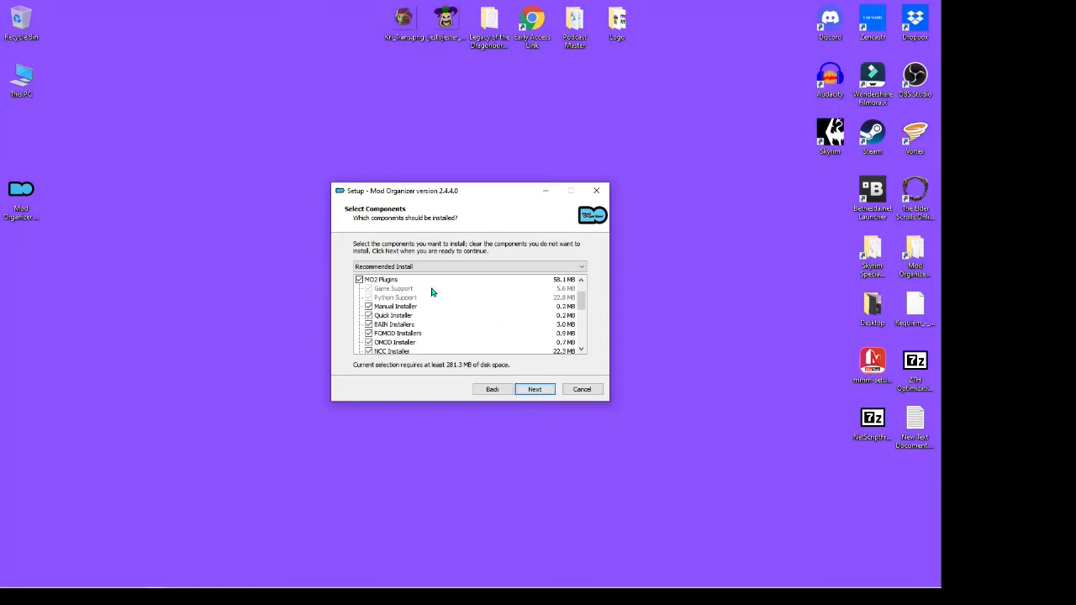
scroll(431, 292, down, 5)
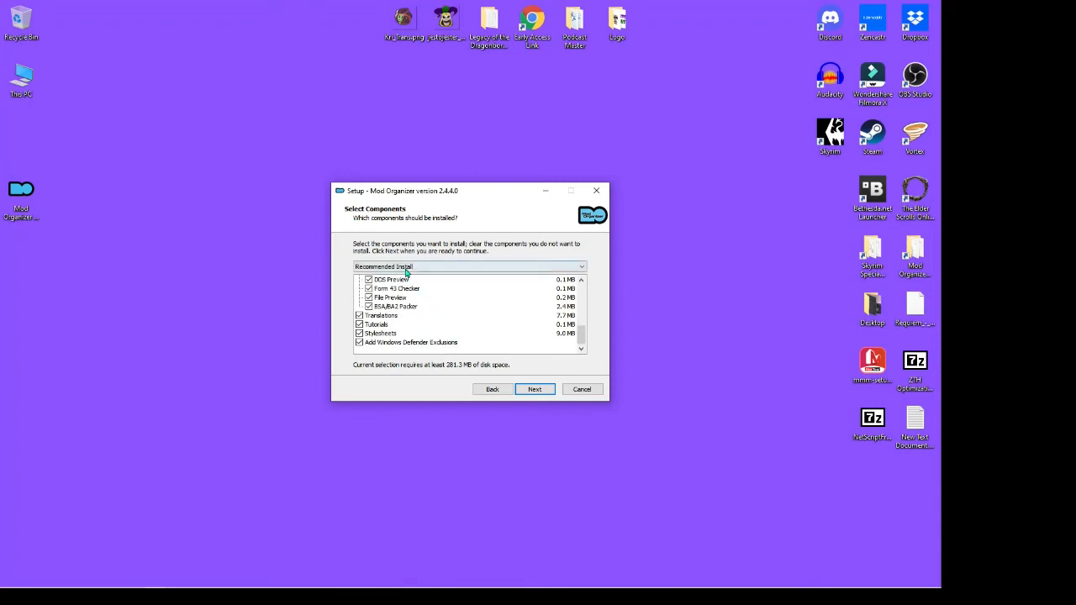
scroll(470, 295, up, 6)
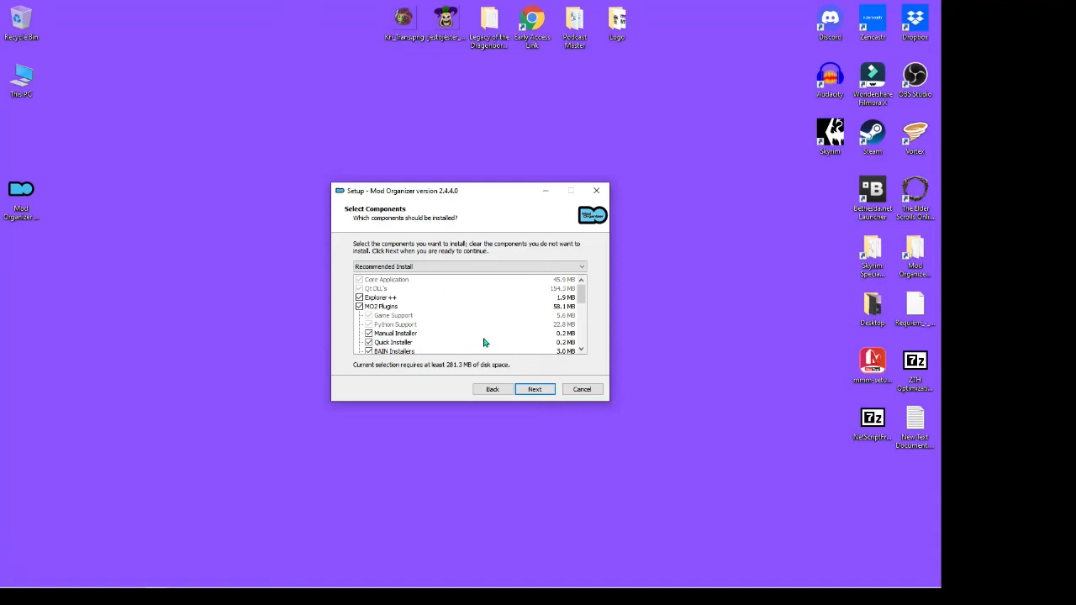
click(535, 390)
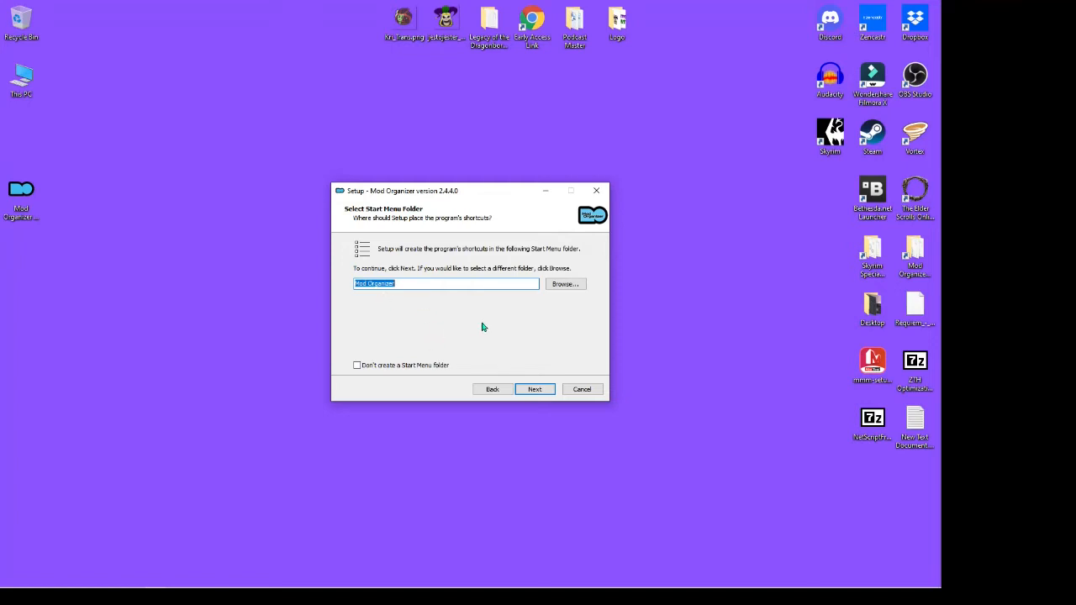
click(538, 392)
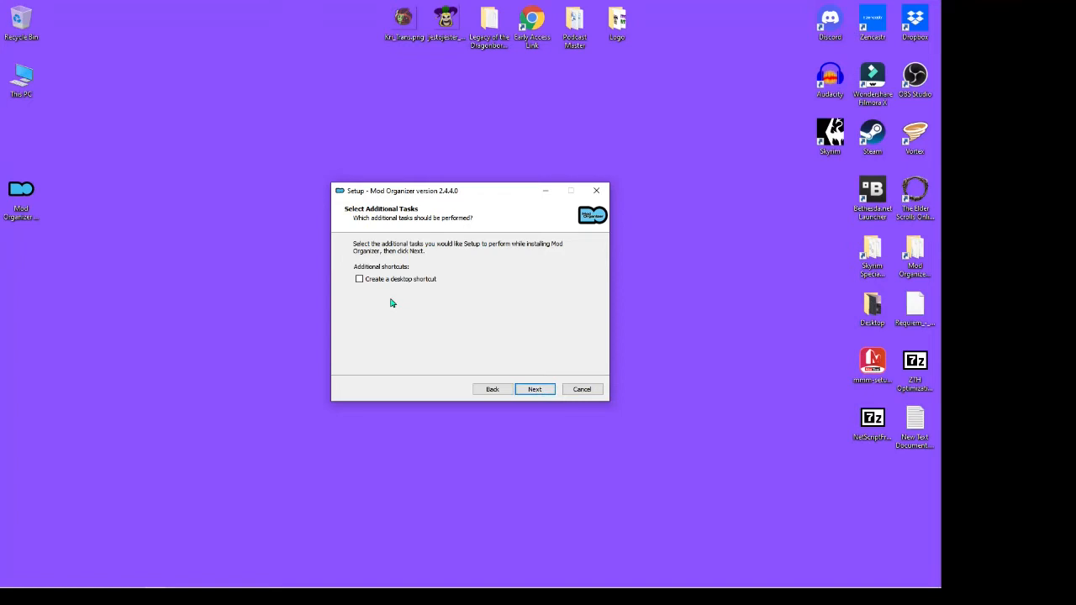
Enable the creation of a desktop shortcut and proceed to the installation summary.
click(360, 280)
click(360, 280)
click(535, 390)
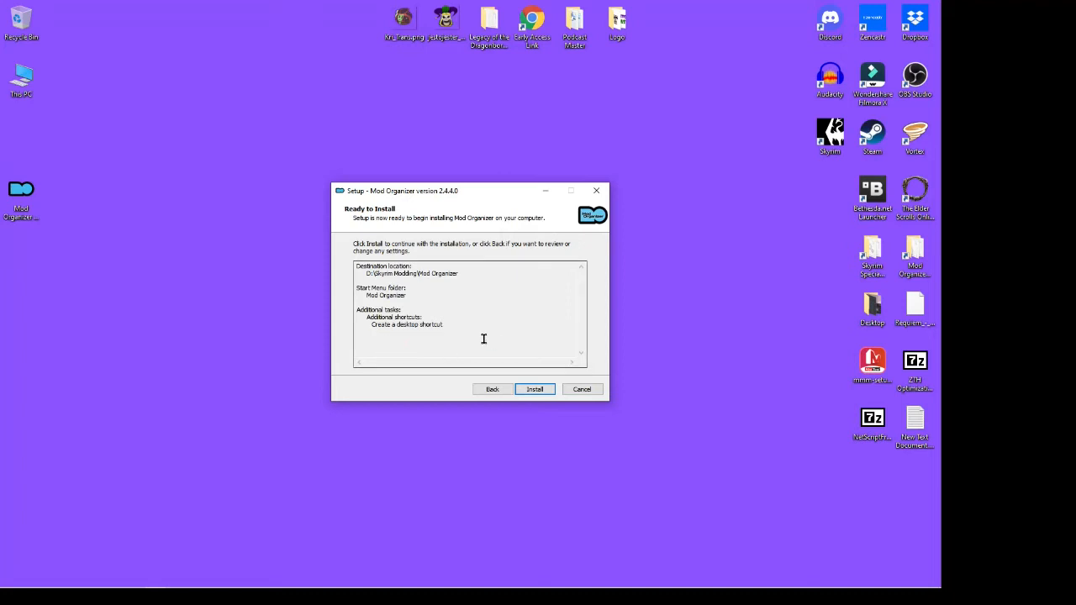
Check the installation summary, install Mod Organizer, and finish the setup with Launch Mod Organizer enabled.
drag(427, 329, 379, 275)
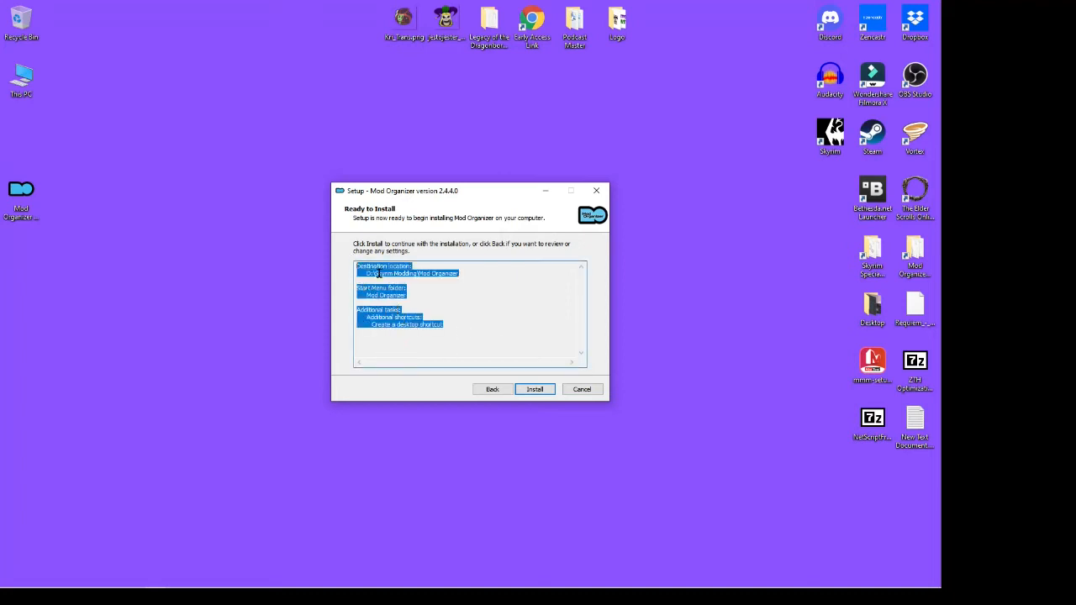
click(444, 336)
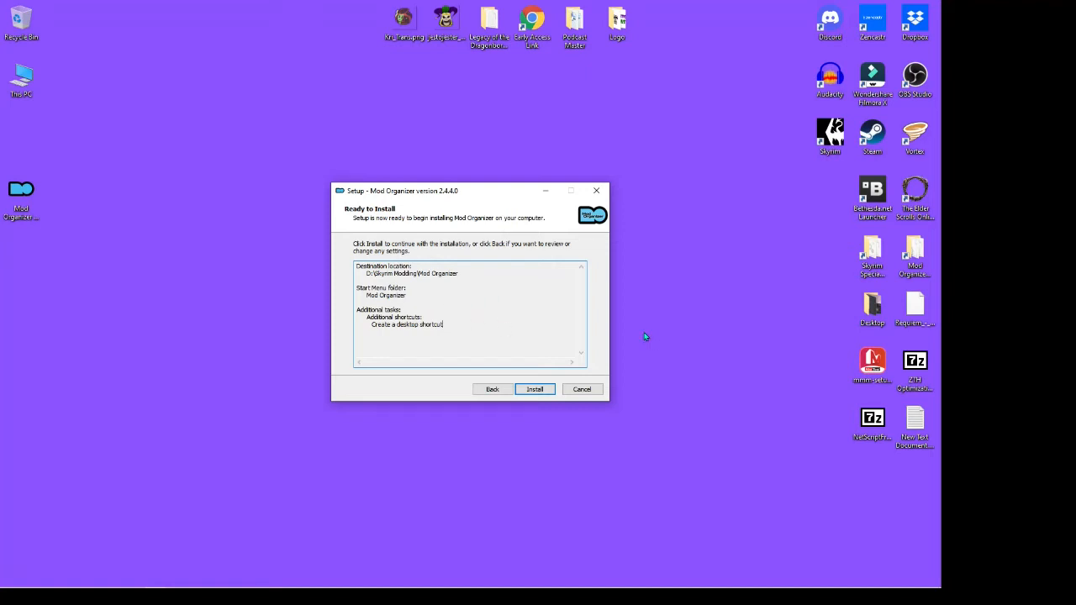
click(537, 389)
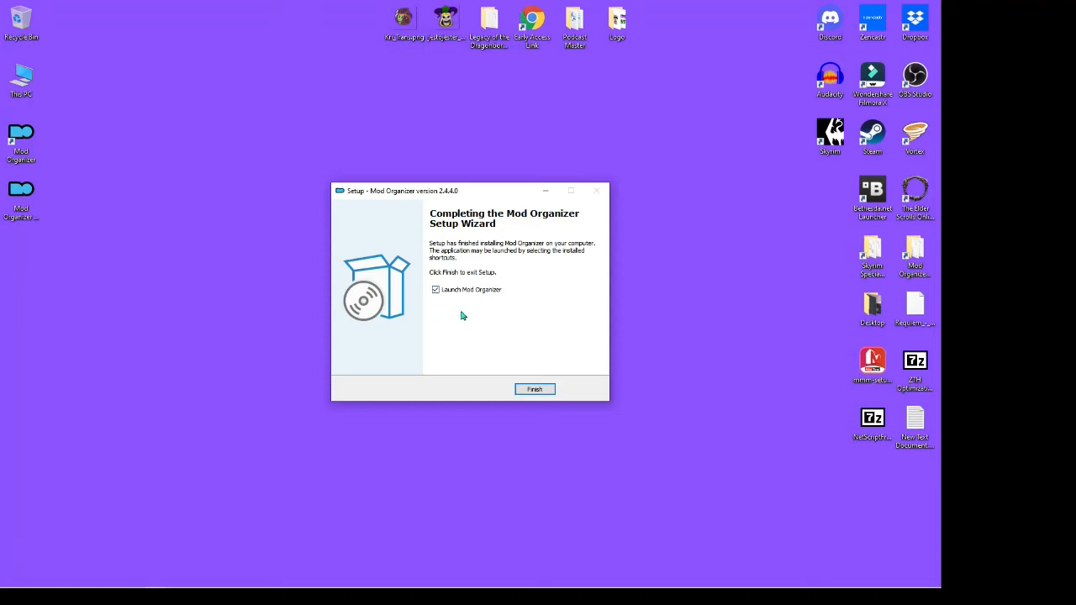
click(535, 390)
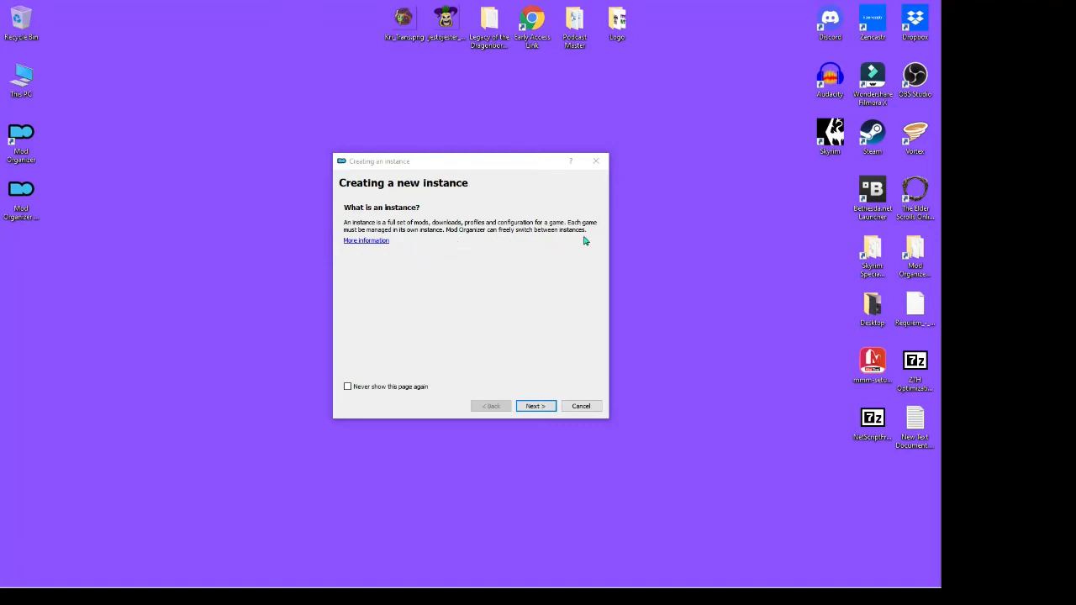
Start a new global instance for Skyrim Special Edition, keeping Skyrim Special Edition as its name.
click(539, 410)
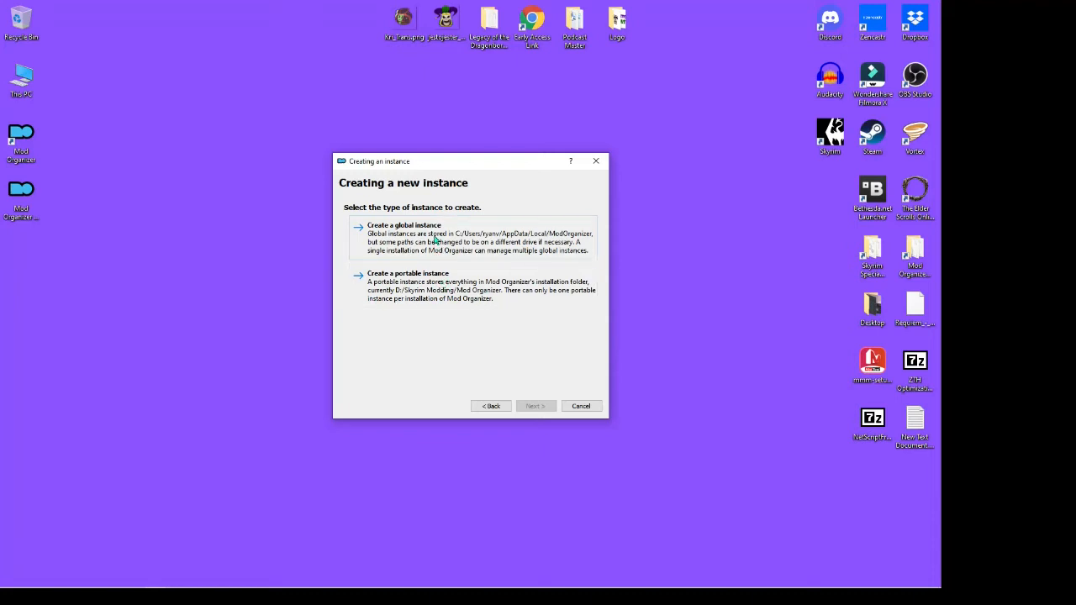
click(406, 240)
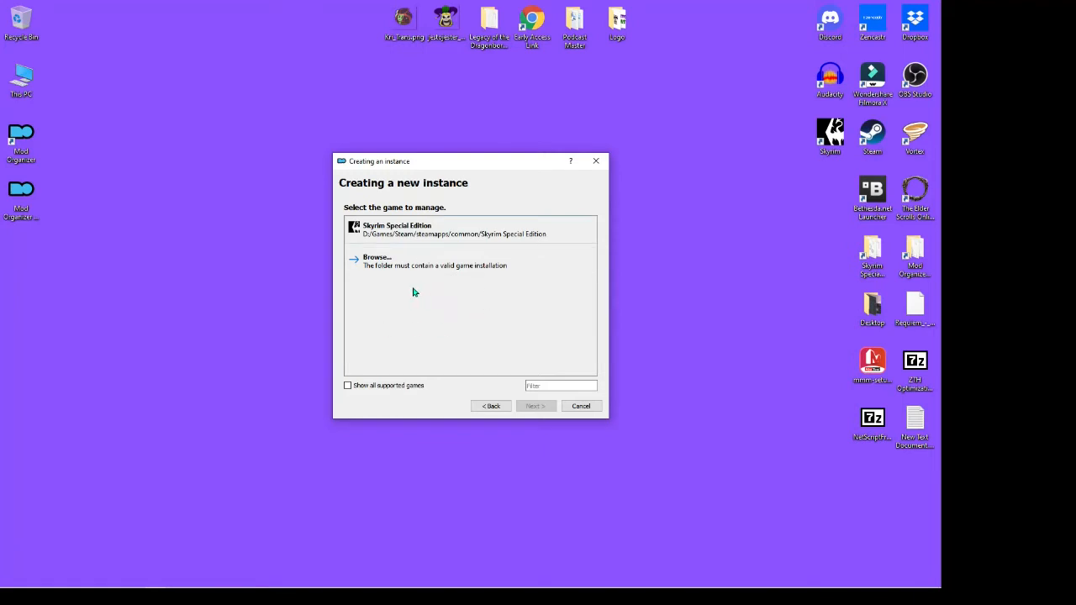
click(415, 231)
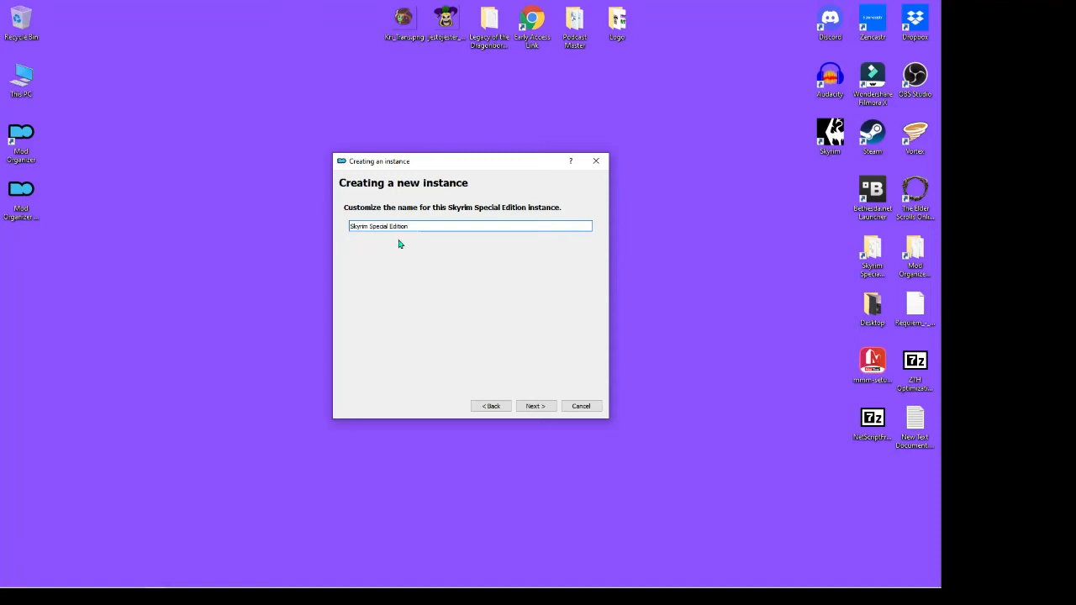
click(535, 406)
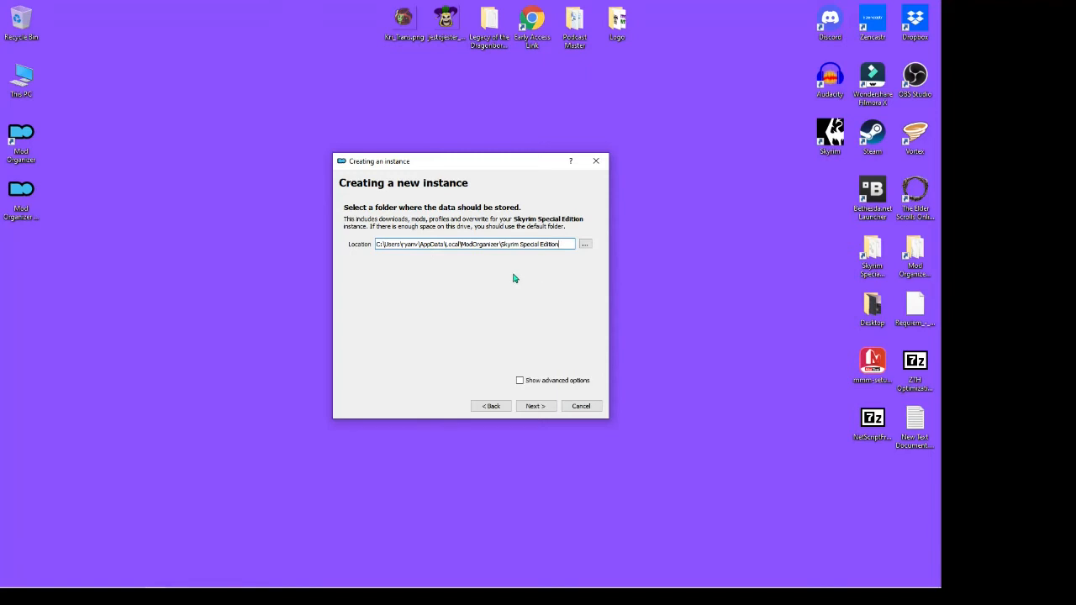
Browse for the instance's data location and create a folder named Skyrim inside Skyrim Modding on the D: drive.
click(585, 244)
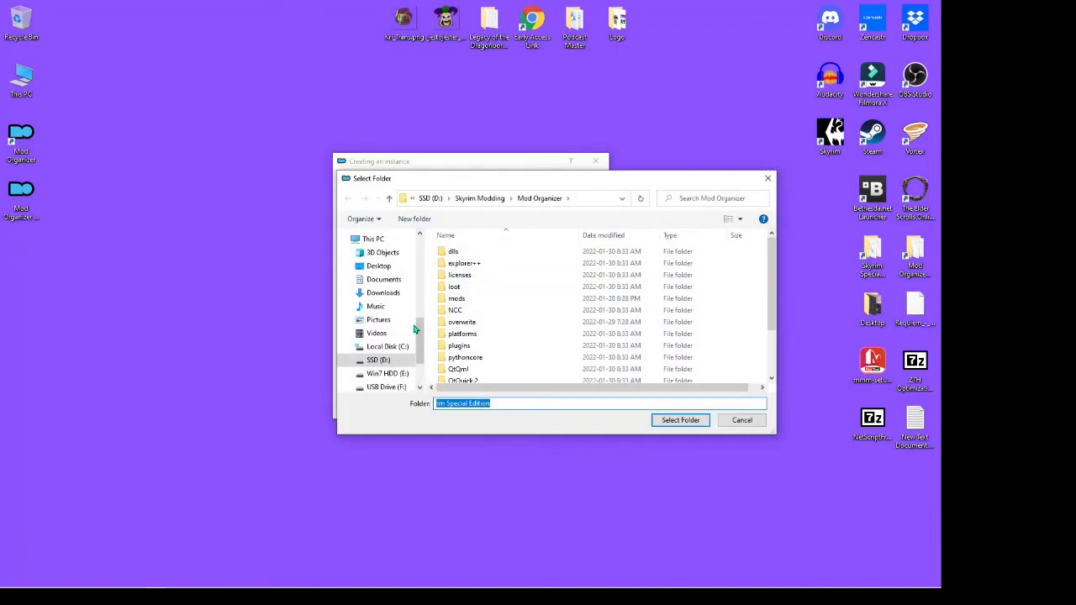
click(377, 360)
double_click(474, 311)
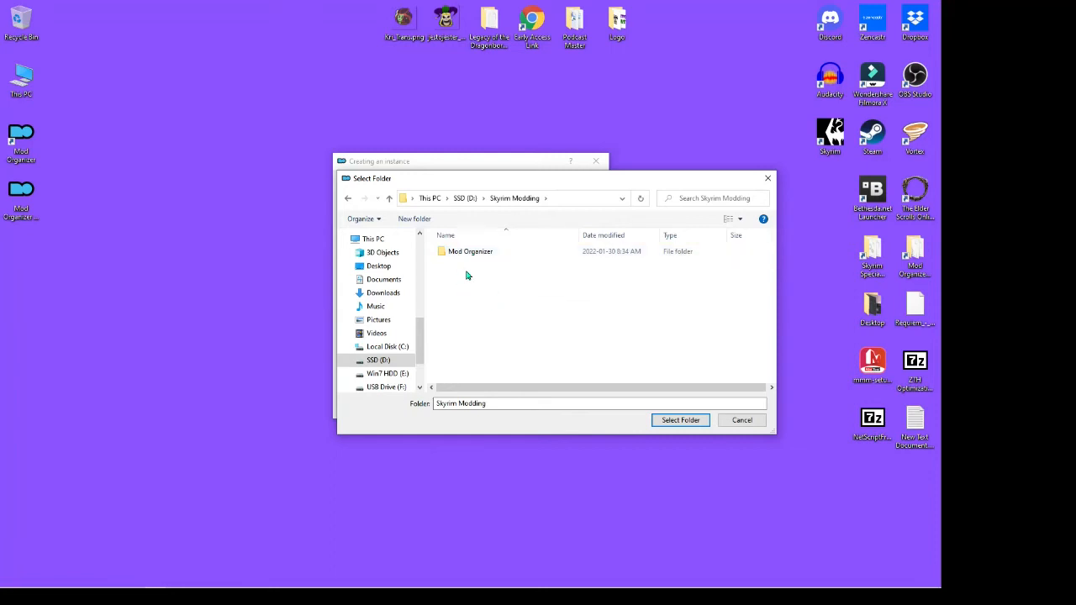
right_click(467, 275)
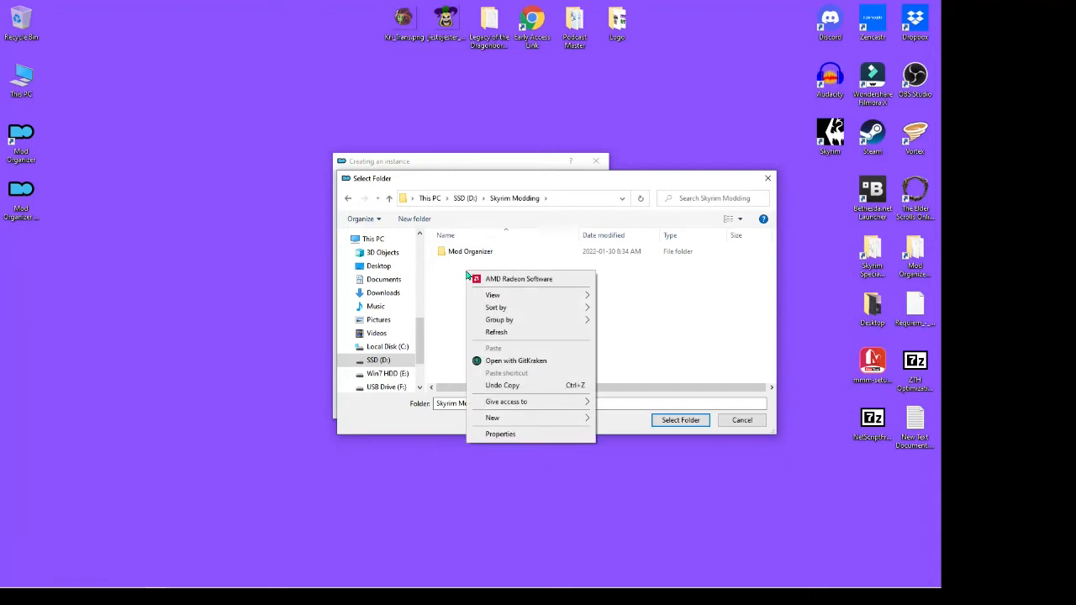
mouse_move(560, 420)
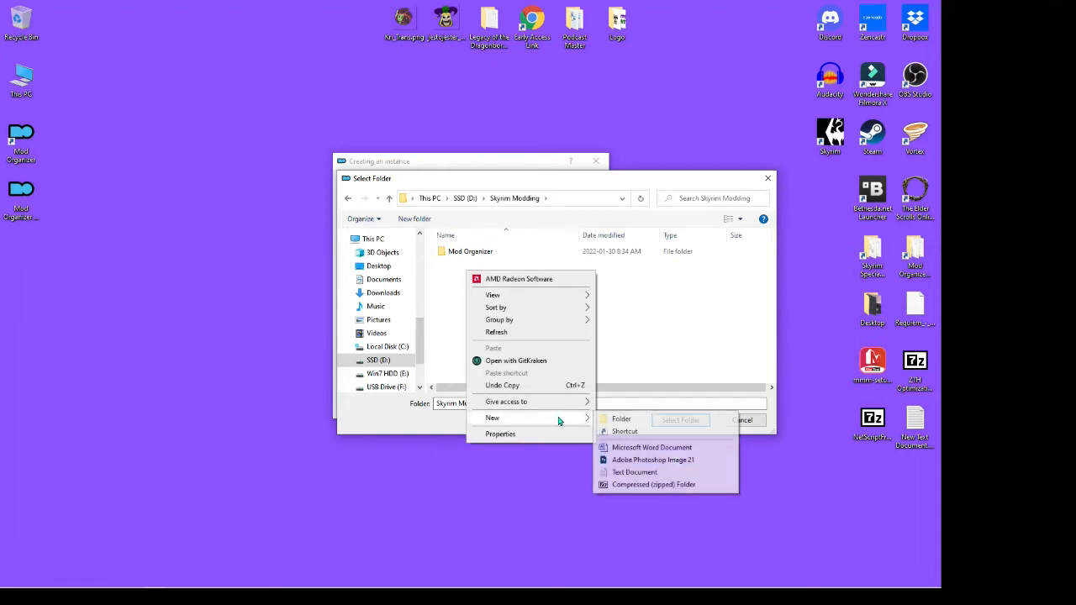
click(620, 419)
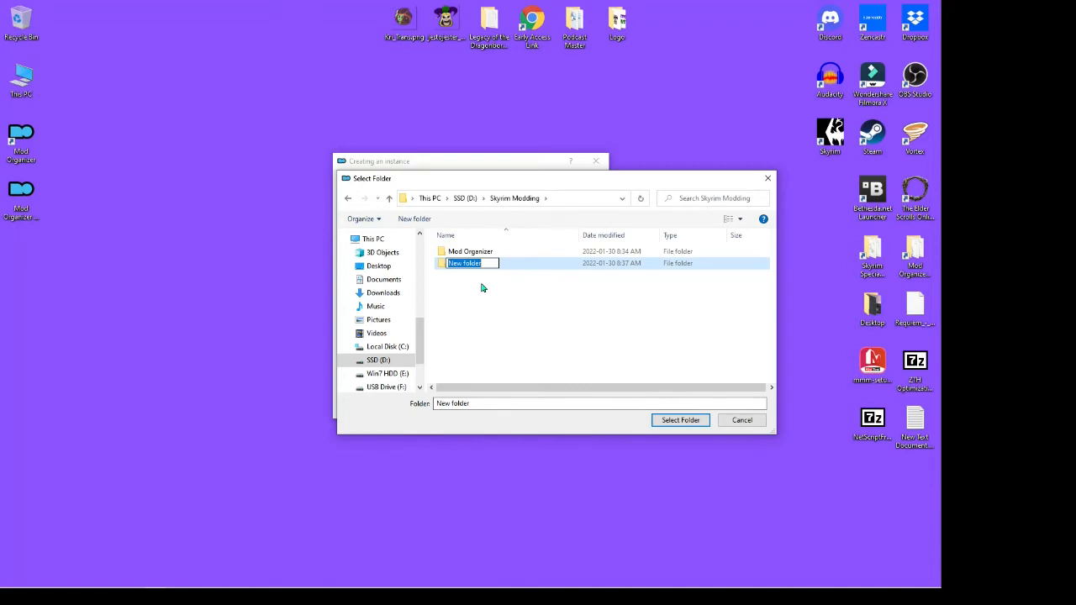
text(Skyr)
text(im)
click(537, 312)
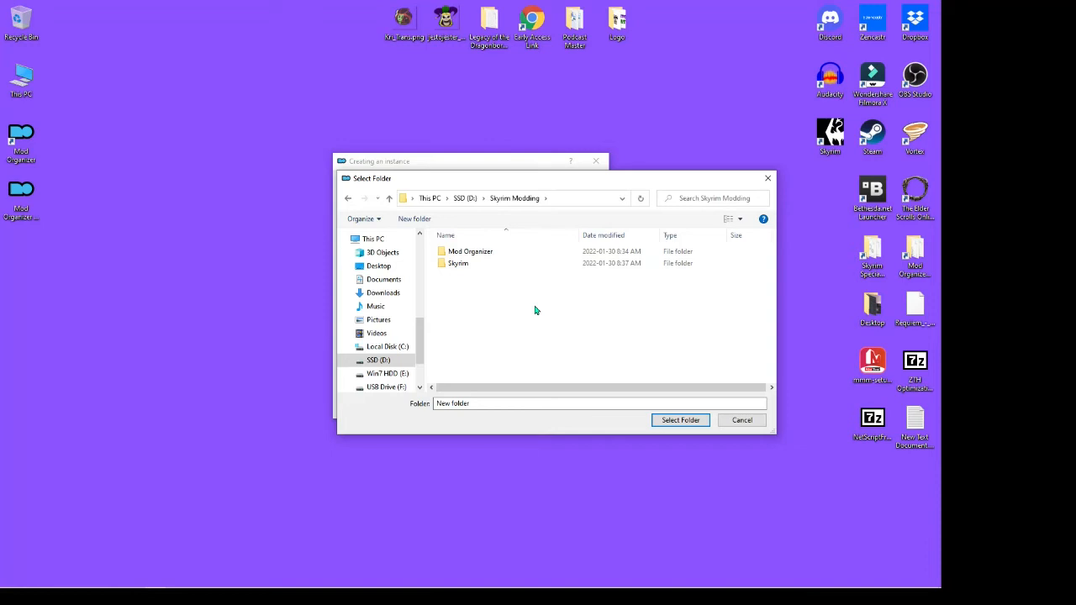
Use the new Skyrim folder as the instance's data location and proceed to the confirmation page.
click(455, 265)
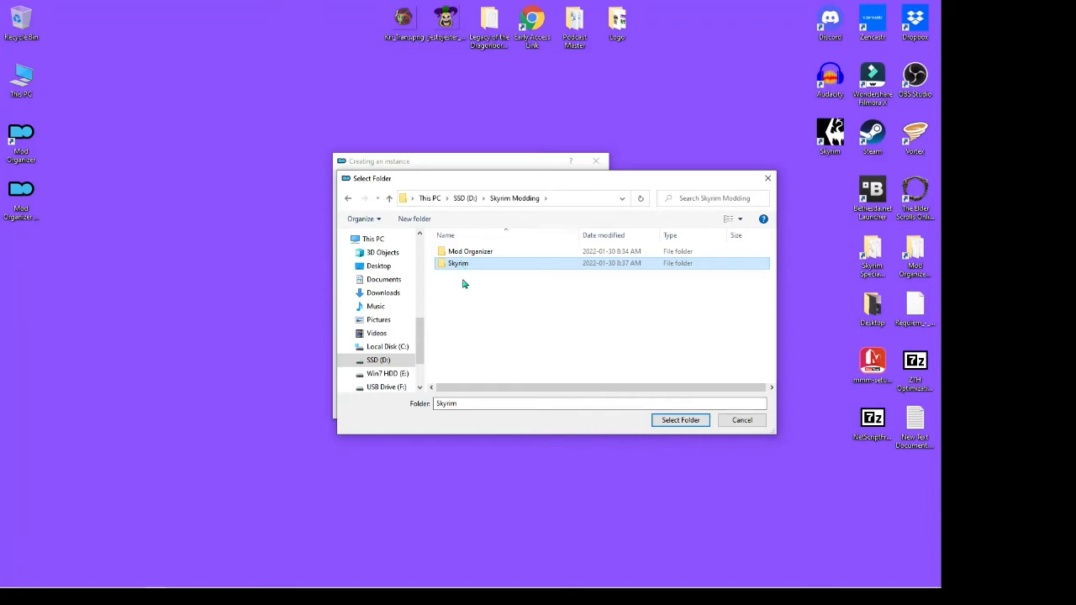
click(680, 420)
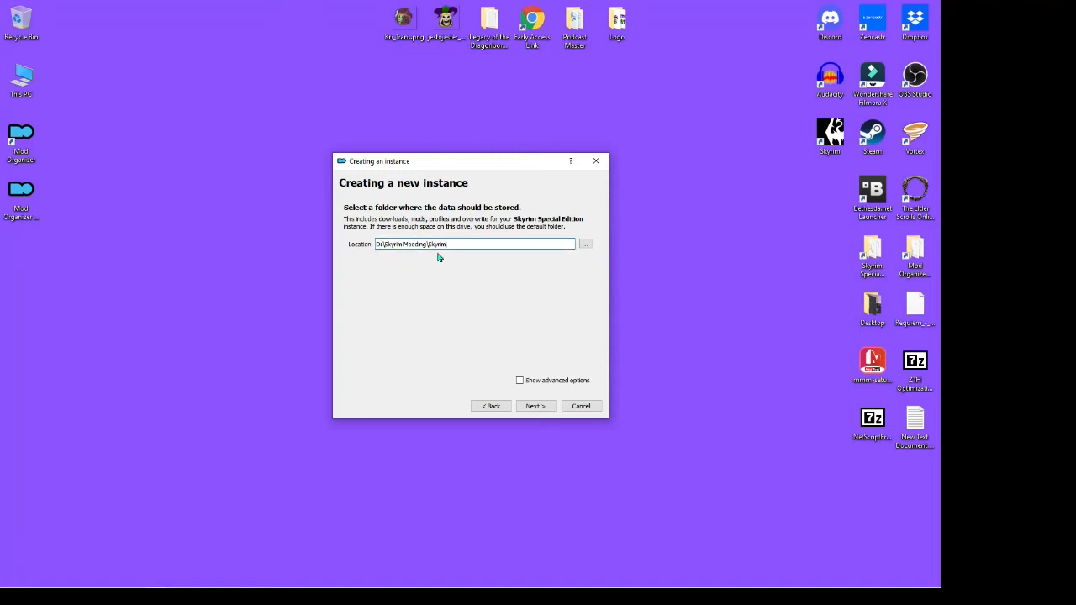
click(536, 407)
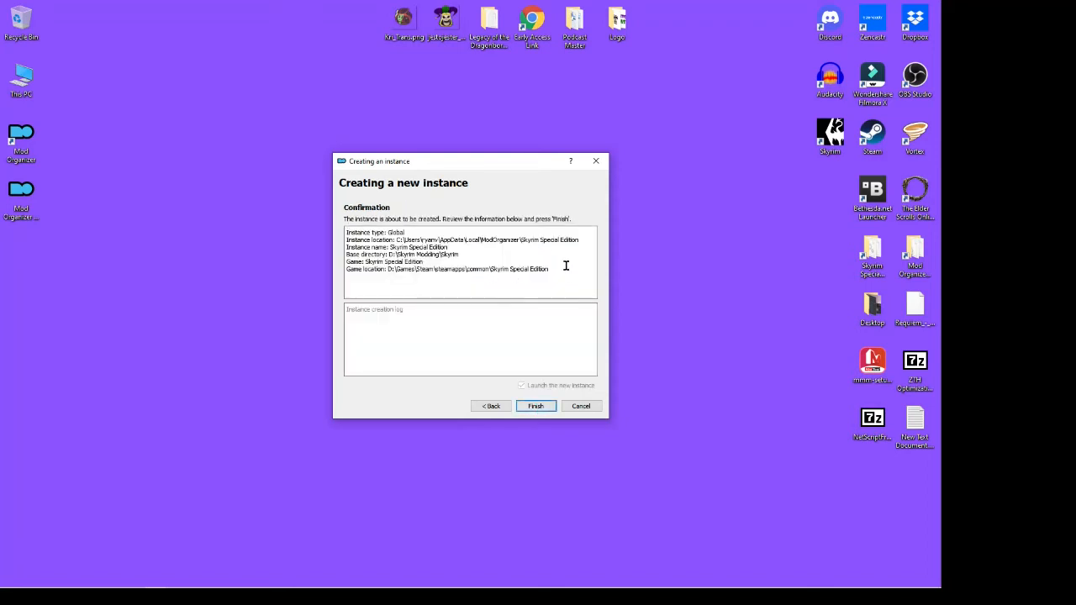
Finish creating the instance and associate Mod Organizer with nxm links.
click(535, 407)
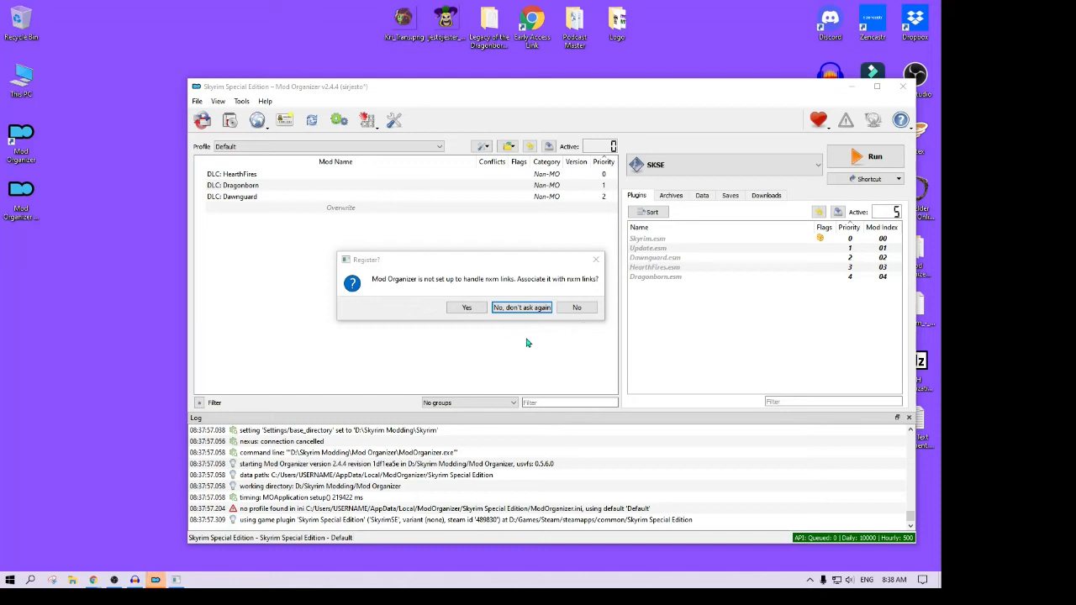
click(466, 308)
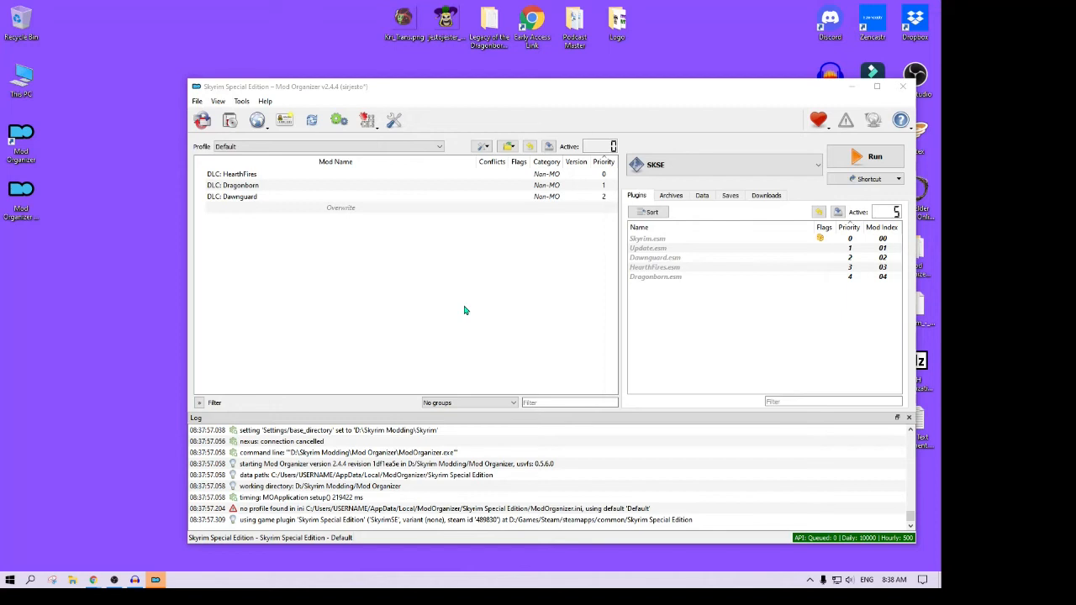
drag(547, 89, 431, 72)
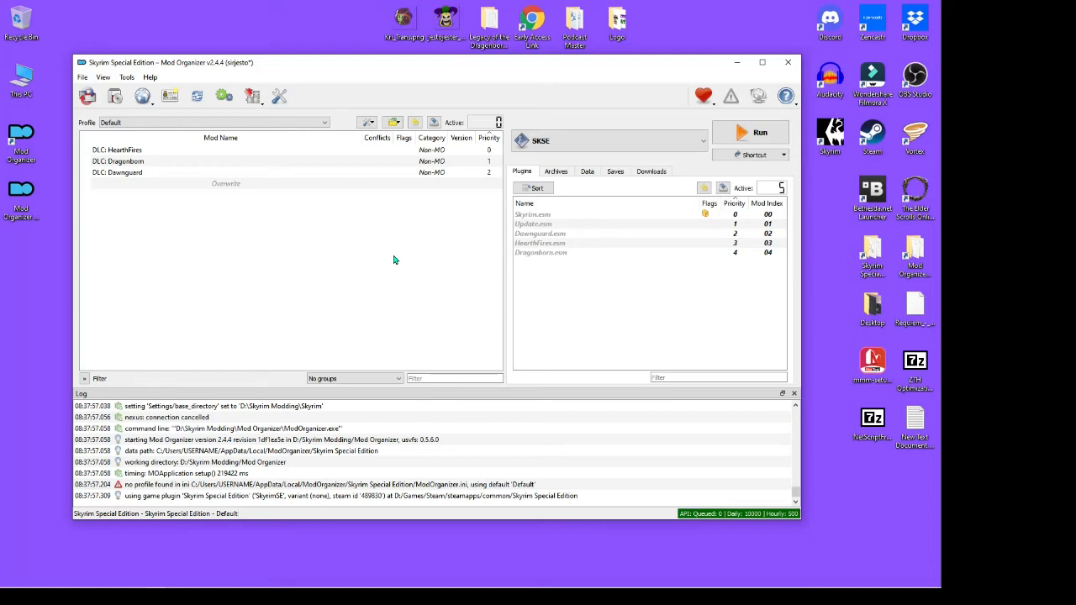
Open the Mod Organizer settings and review the general options, directory paths and Nexus account.
click(278, 97)
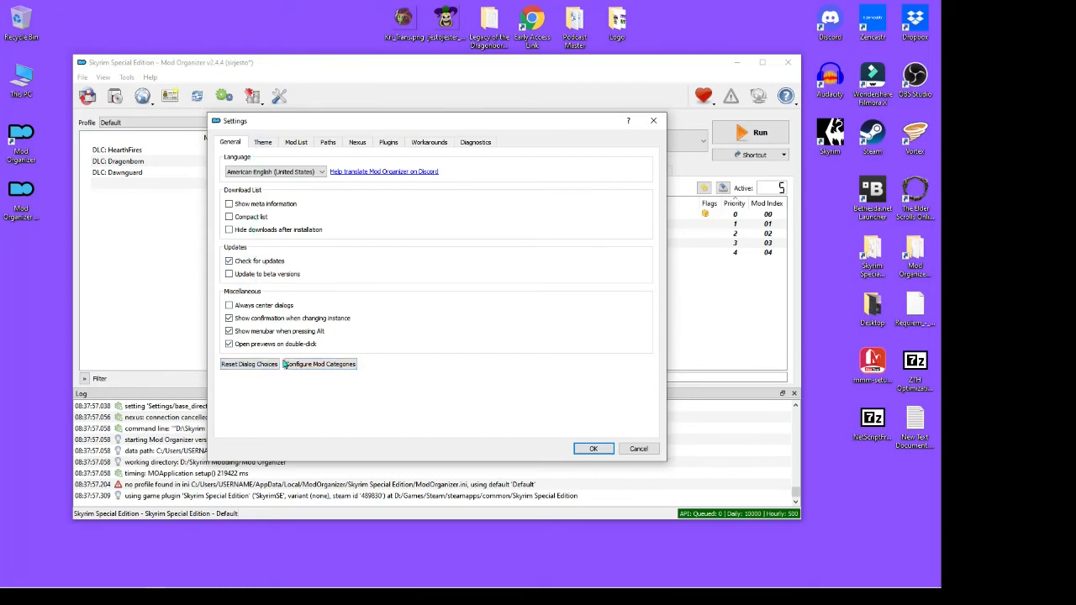
click(328, 143)
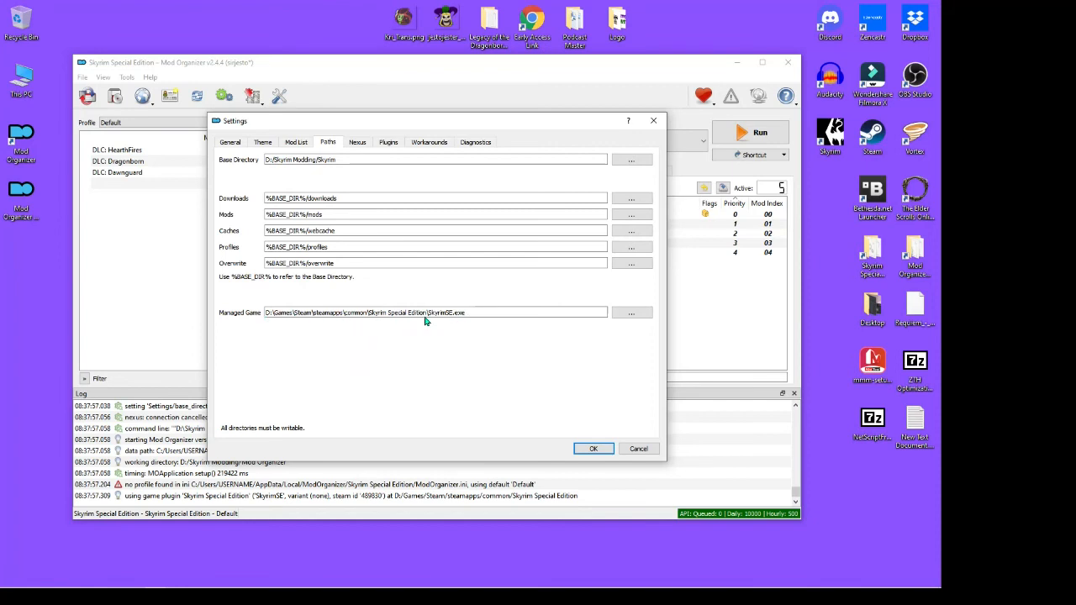
click(357, 143)
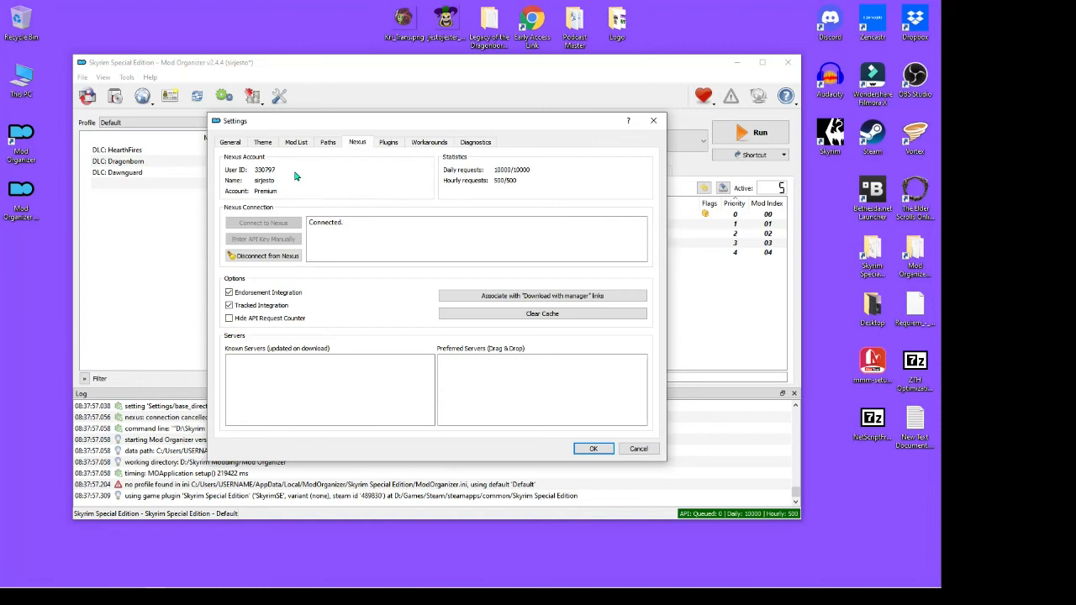
Disconnect the Nexus account and reconnect it by authorising Mod Organizer 2 on the Nexus Mods site.
click(267, 255)
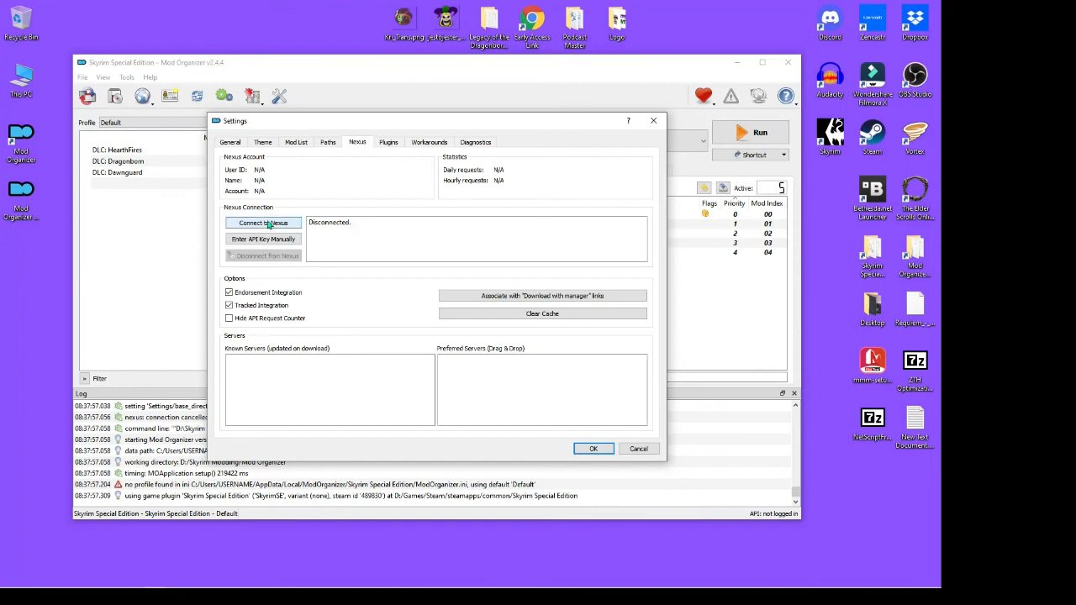
click(264, 224)
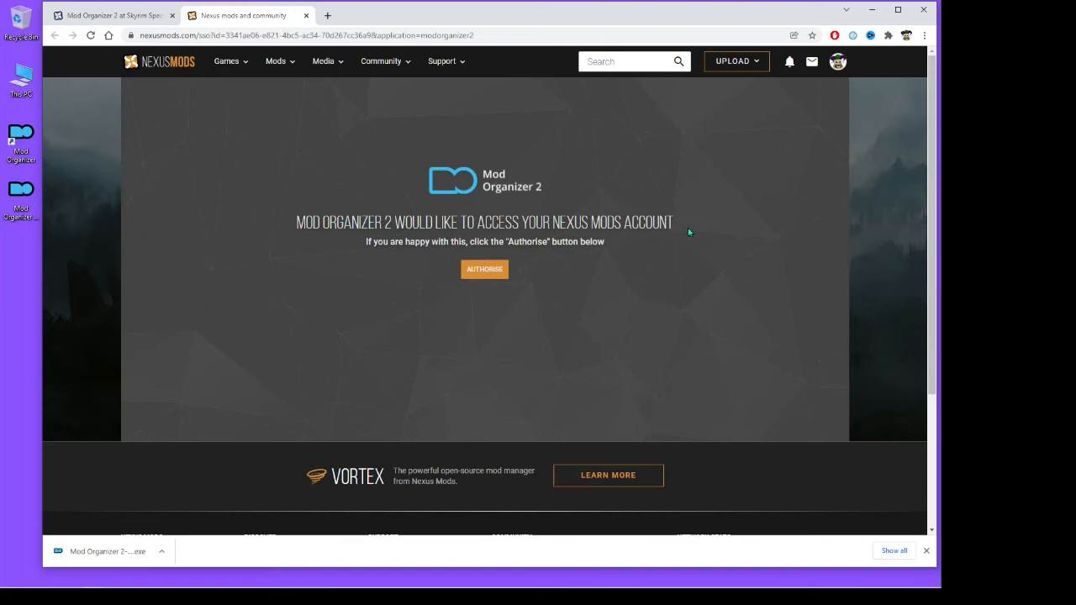
click(483, 274)
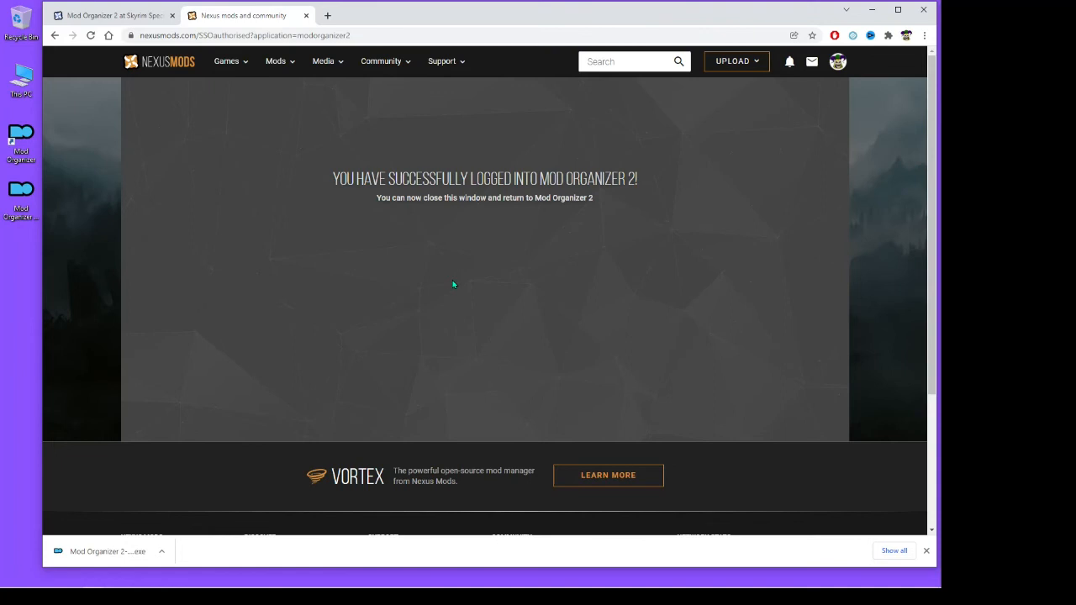
click(870, 10)
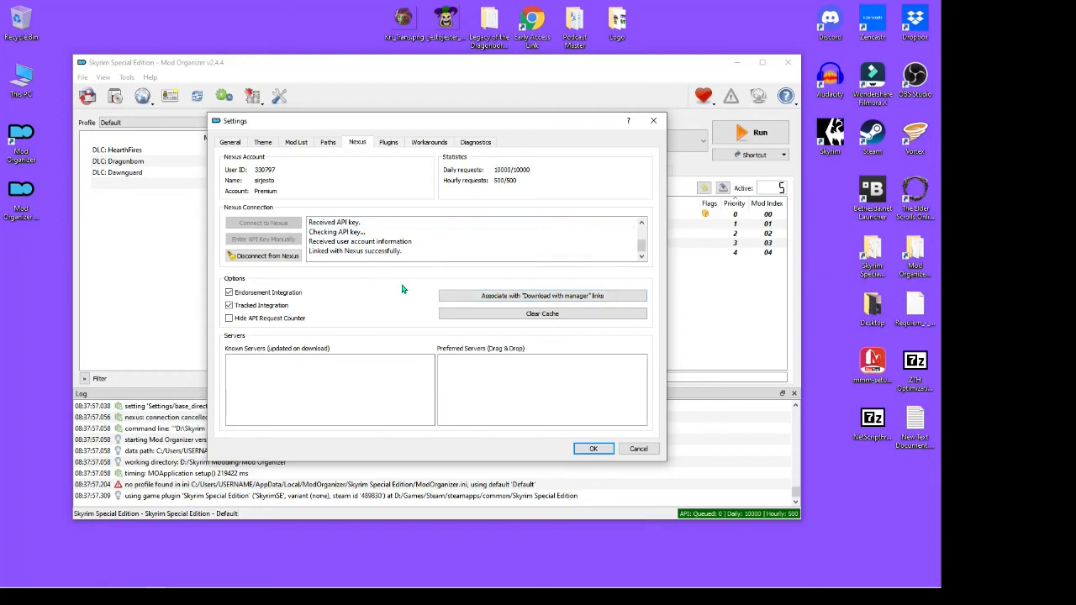
Enable experimental archives parsing in the workaround settings, save the settings, and restart Mod Organizer.
click(388, 143)
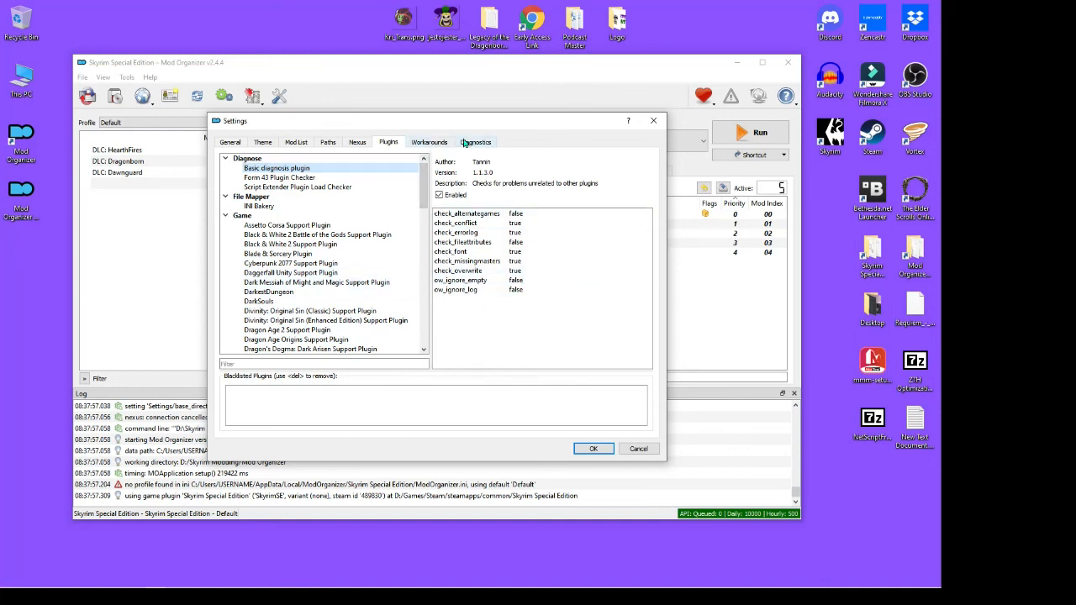
click(428, 143)
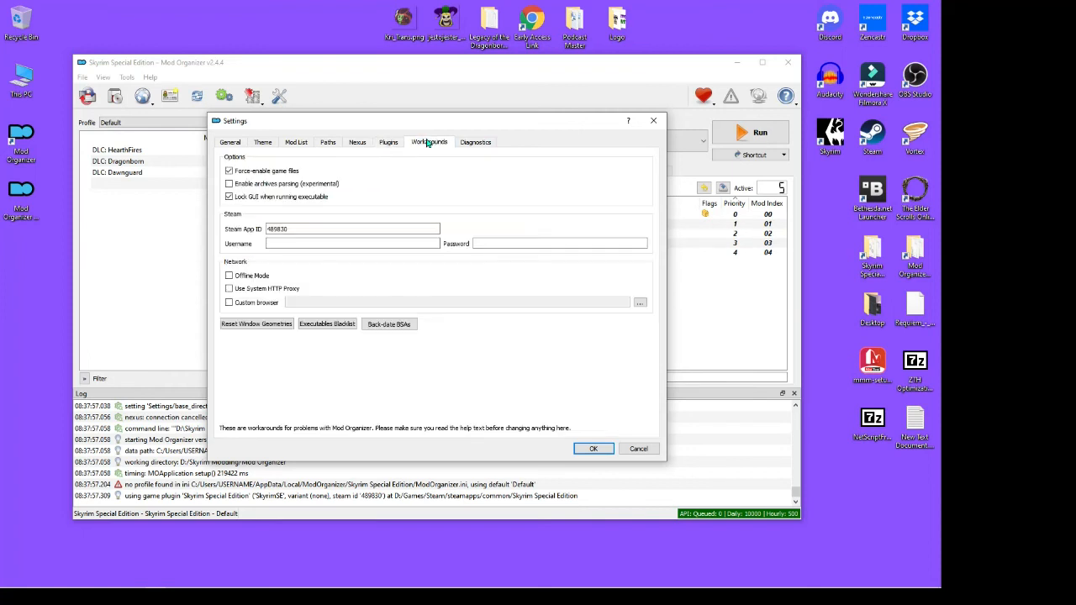
click(473, 143)
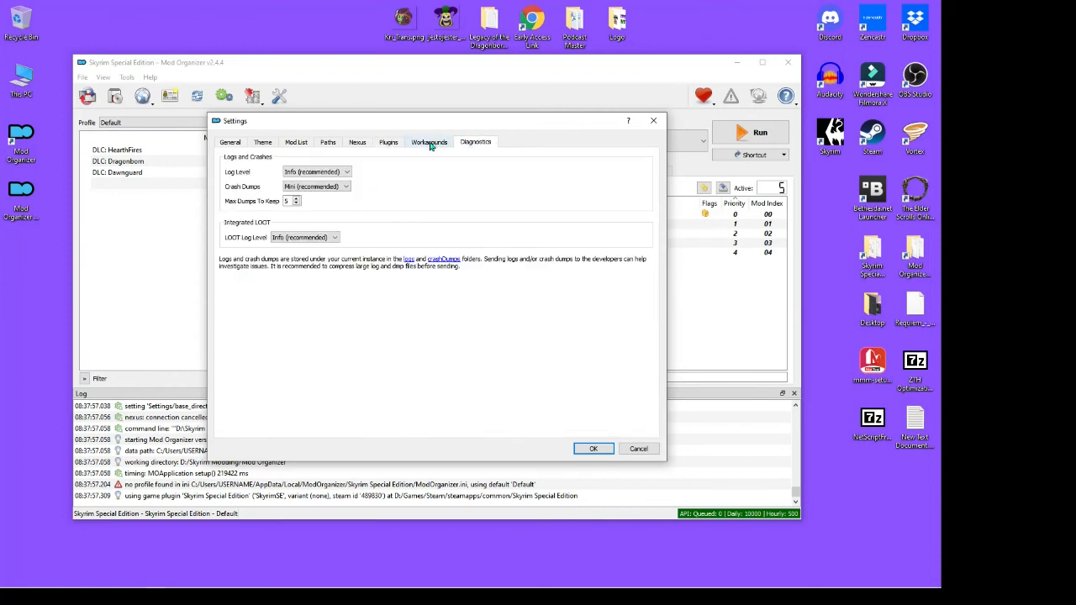
click(431, 145)
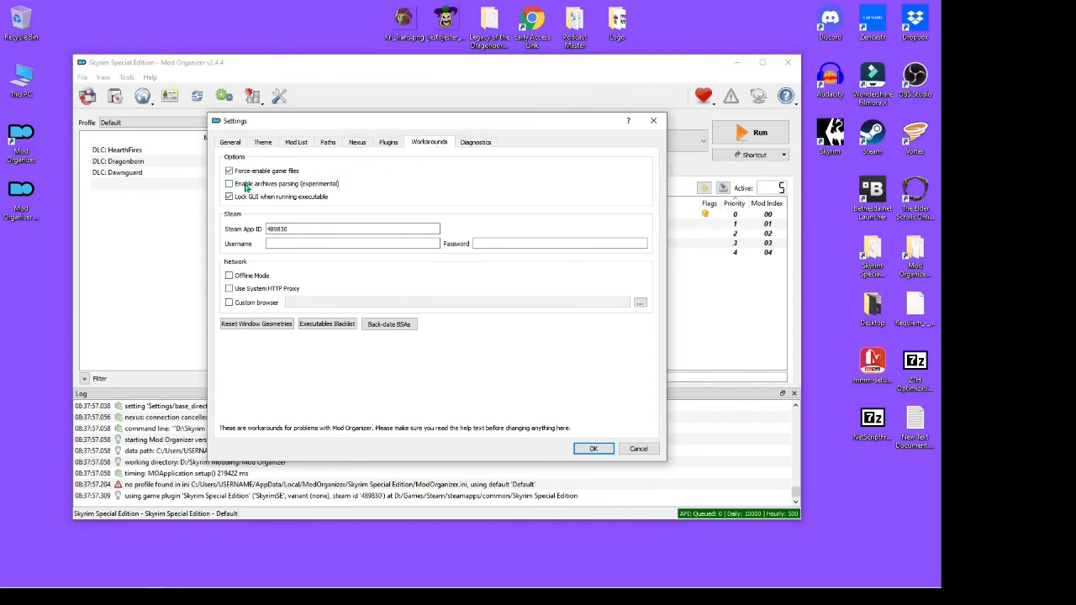
mouse_move(244, 188)
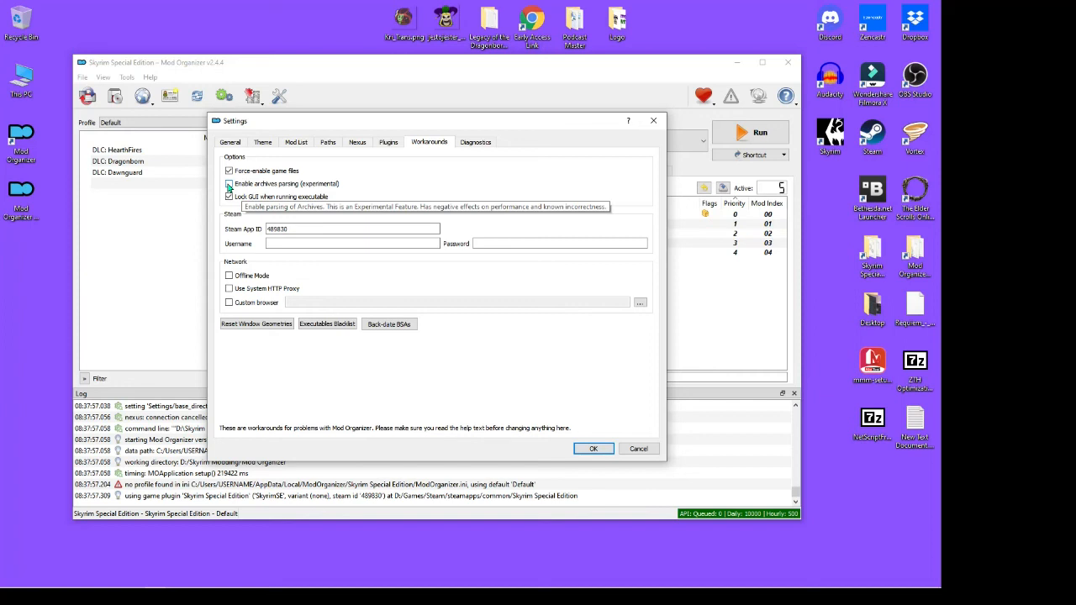
click(229, 184)
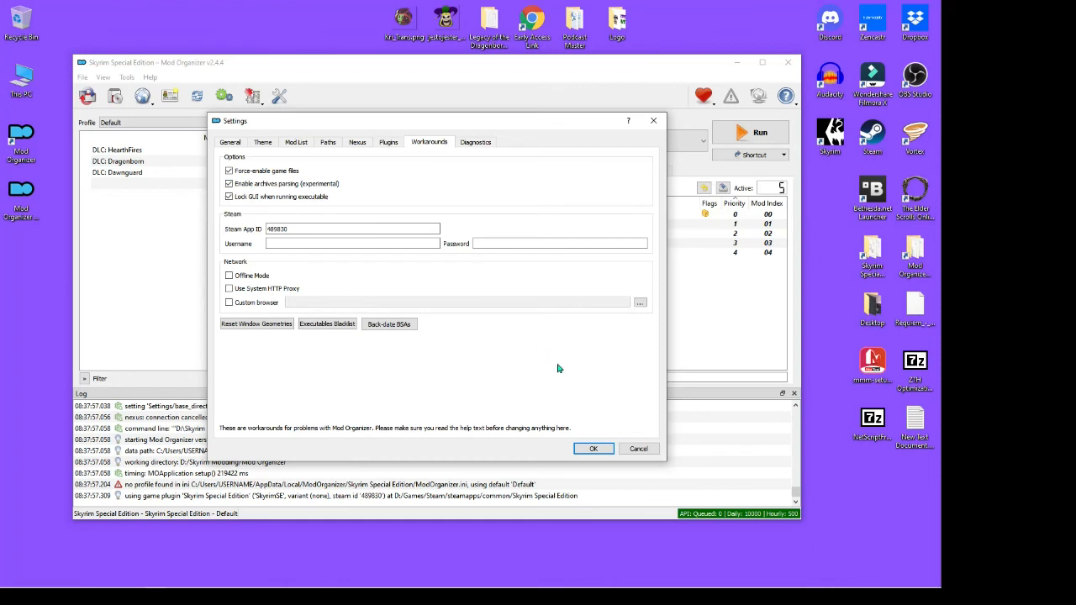
click(593, 450)
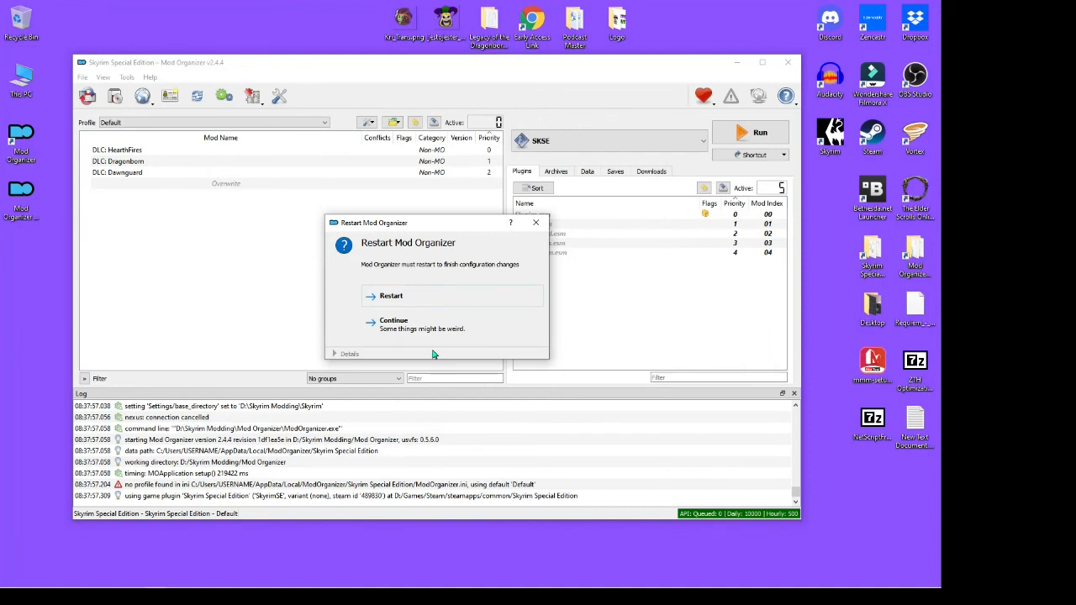
click(404, 298)
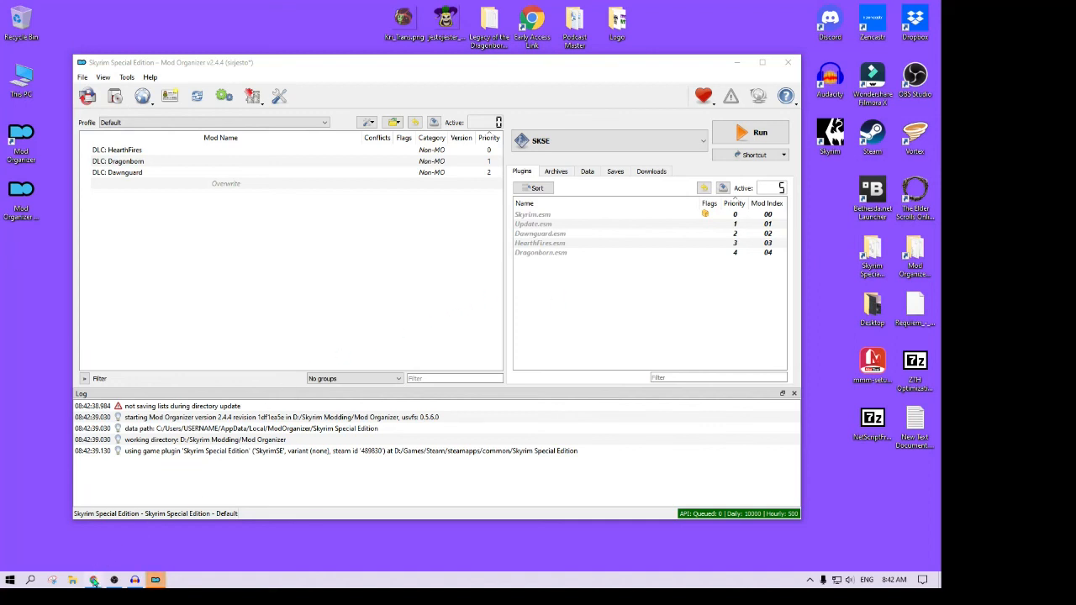
Switch to the Nexus Mods page in Chrome and search the mods for "skyrim".
mouse_move(95, 582)
click(159, 528)
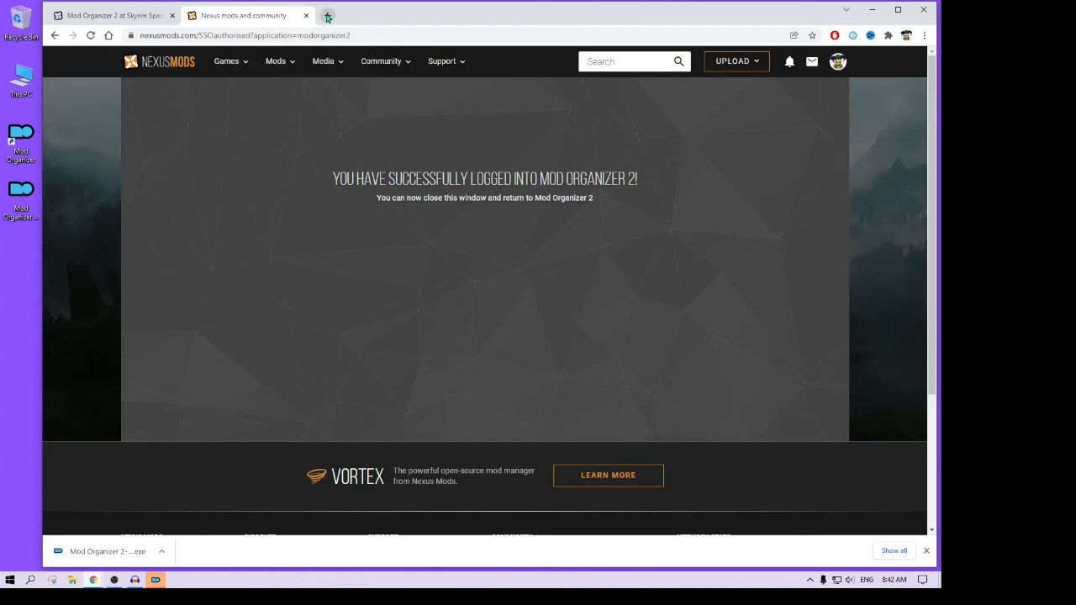
click(591, 64)
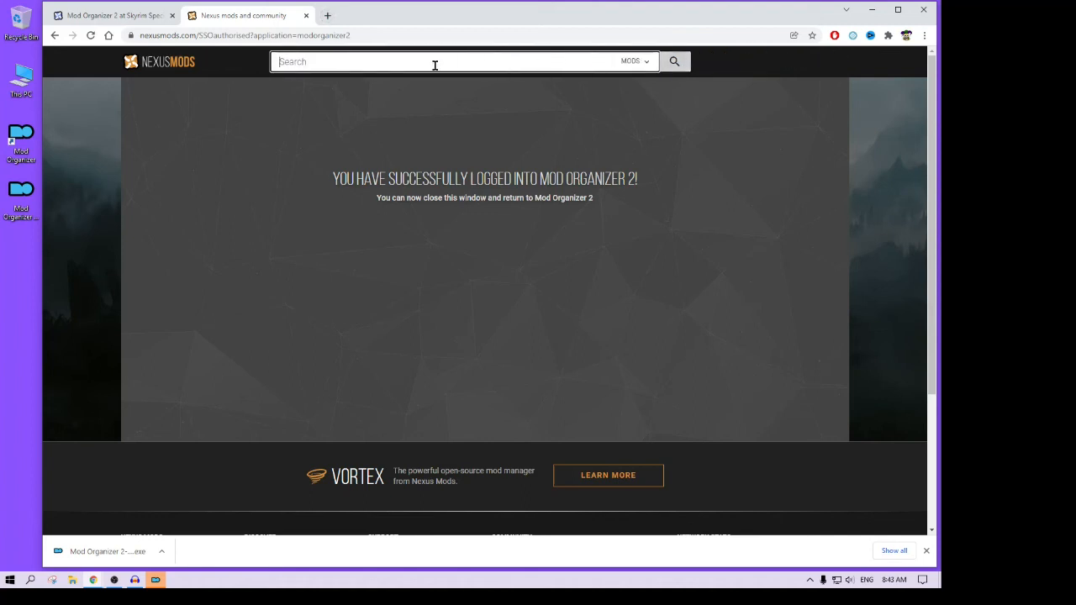
text(skyrim)
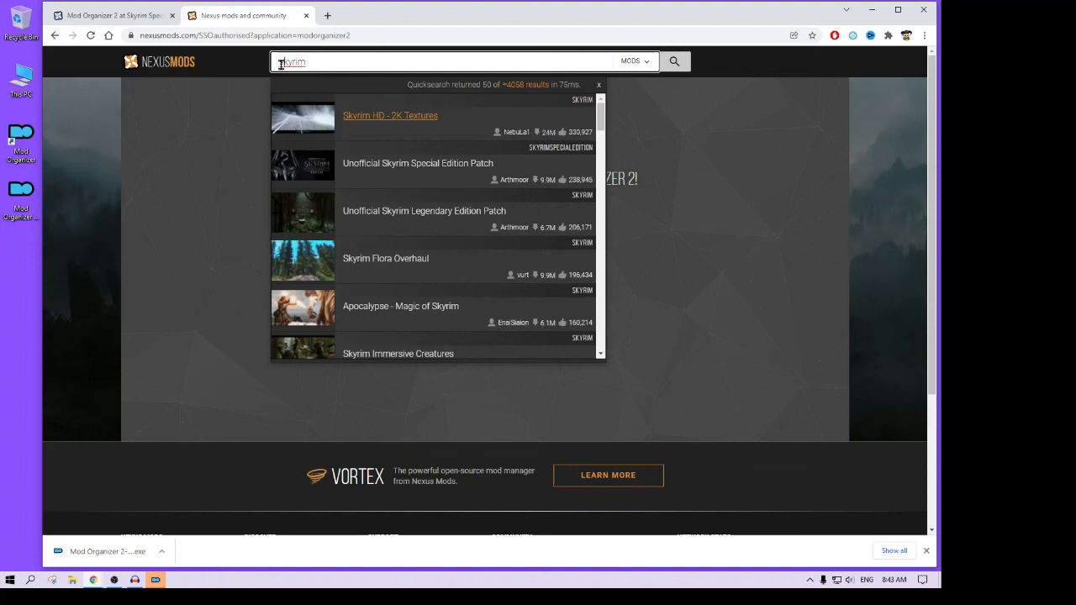
Replace the search term with "unoffi" and open the Unofficial Skyrim Special Edition Patch mod page.
key(BackSpace)
key(BackSpace)
key(BackSpace)
key(BackSpace)
key(BackSpace)
key(BackSpace)
text(unoffi)
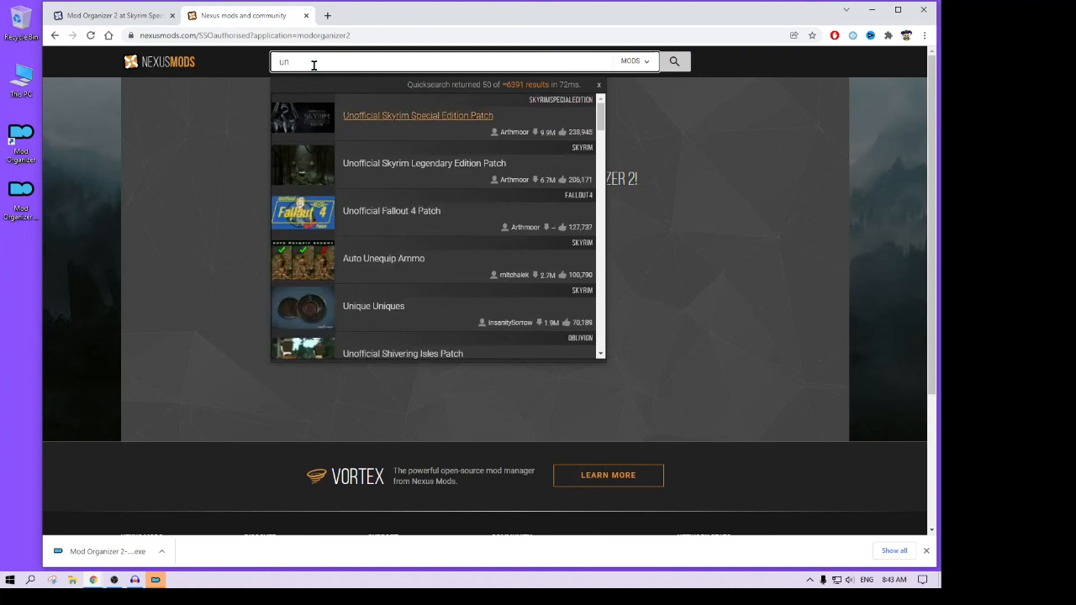
key(BackSpace)
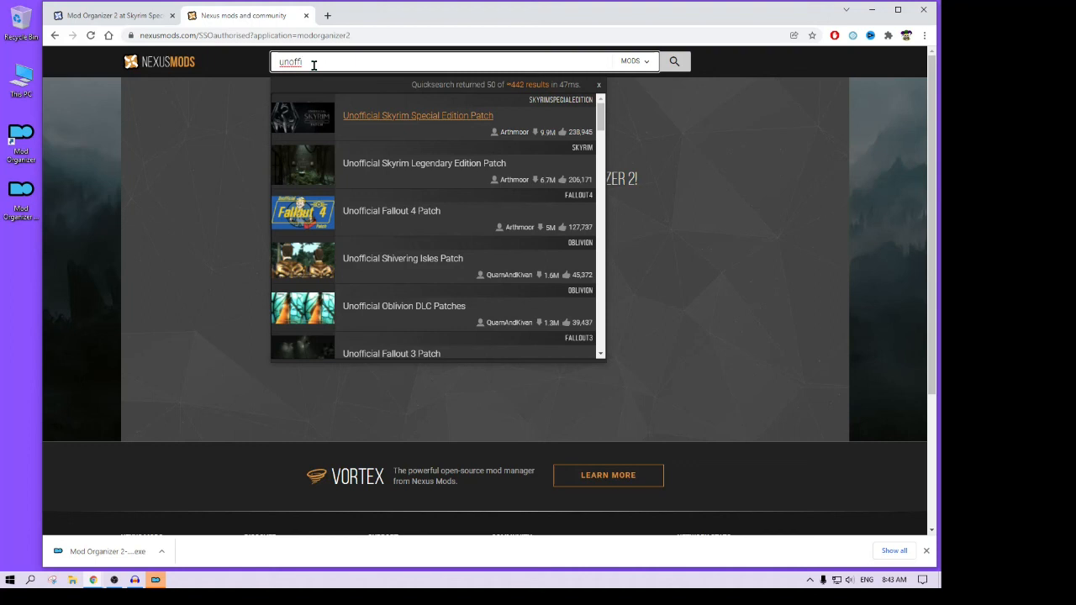
click(399, 122)
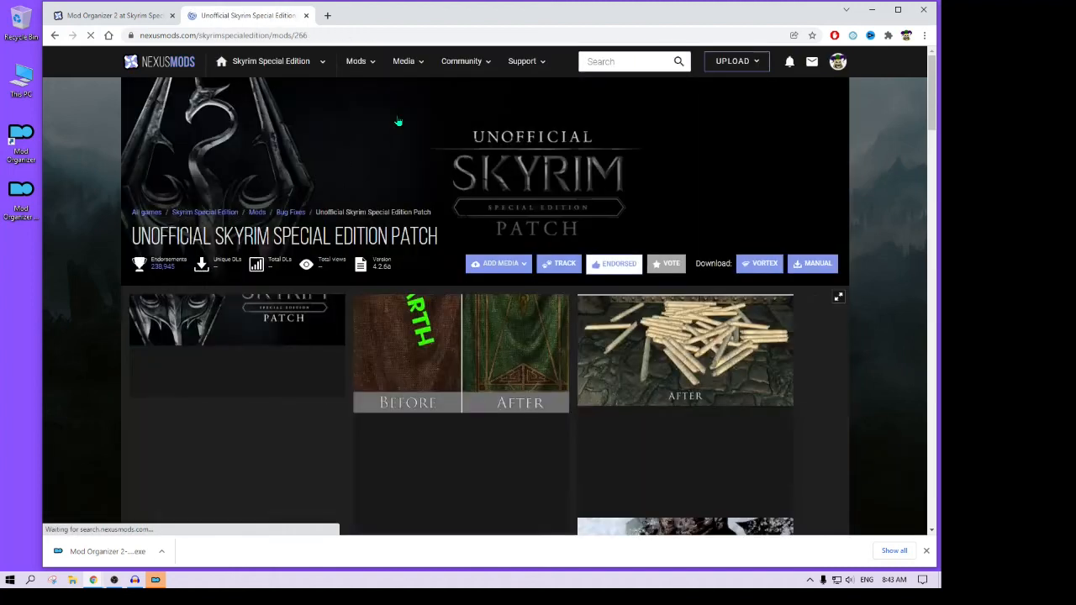
Show the downloadable main files of the Unofficial Skyrim Special Edition Patch.
scroll(318, 222, down, 2)
scroll(318, 222, down, 2)
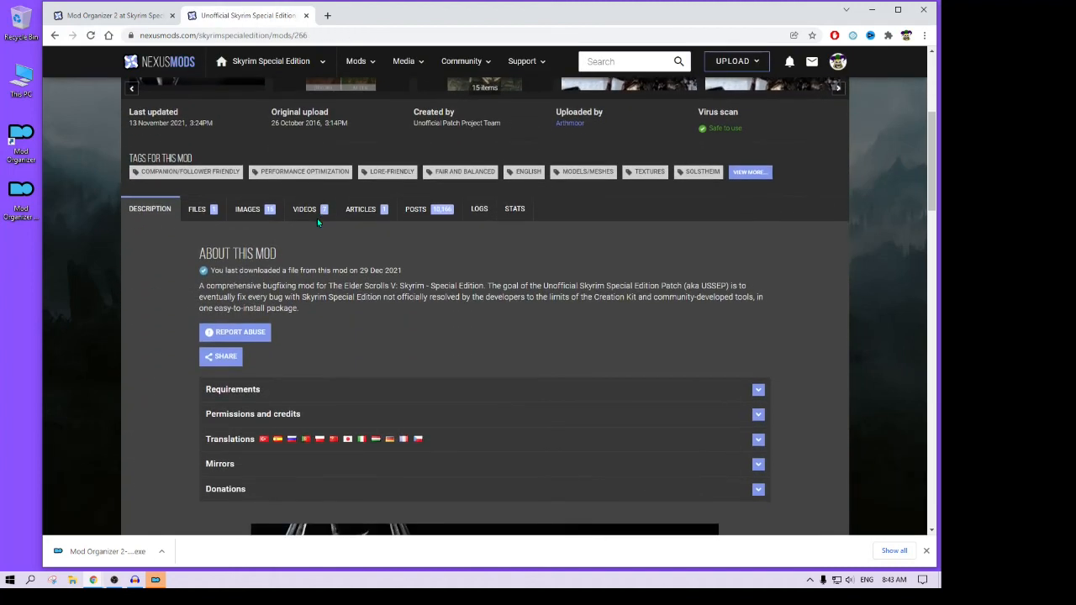
click(205, 213)
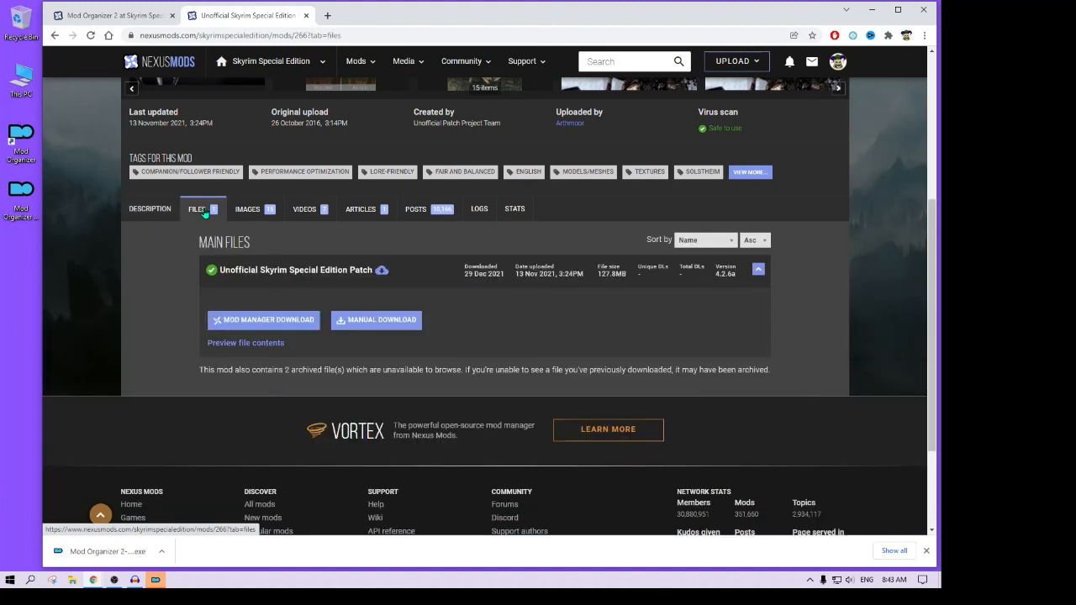
Send the Unofficial Skyrim Special Edition Patch main file to the mod manager for download and switch back to Mod Organizer.
scroll(208, 210, down, 2)
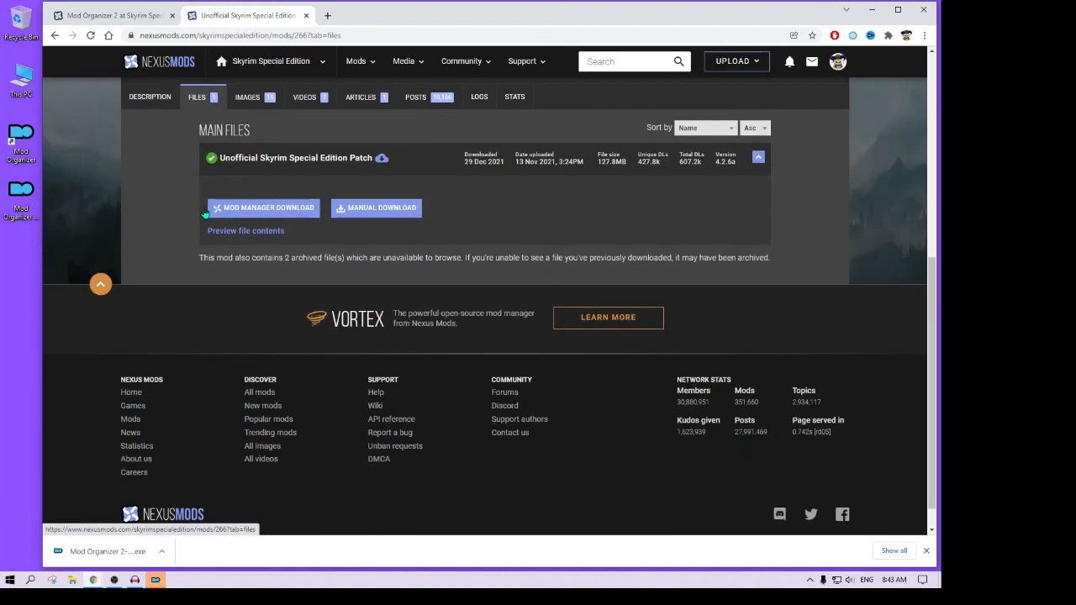
click(281, 214)
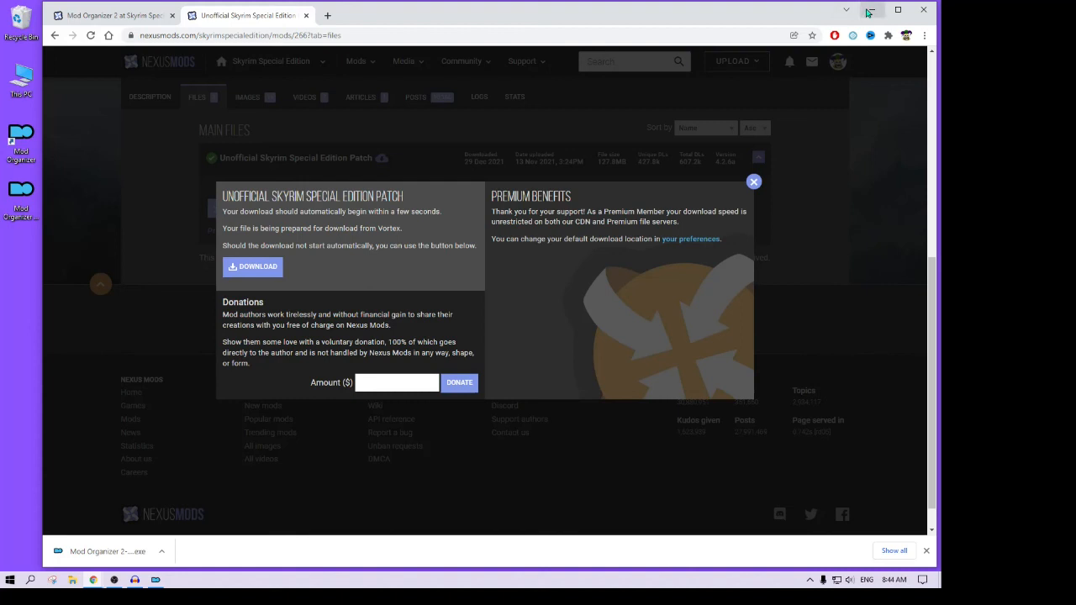
click(869, 11)
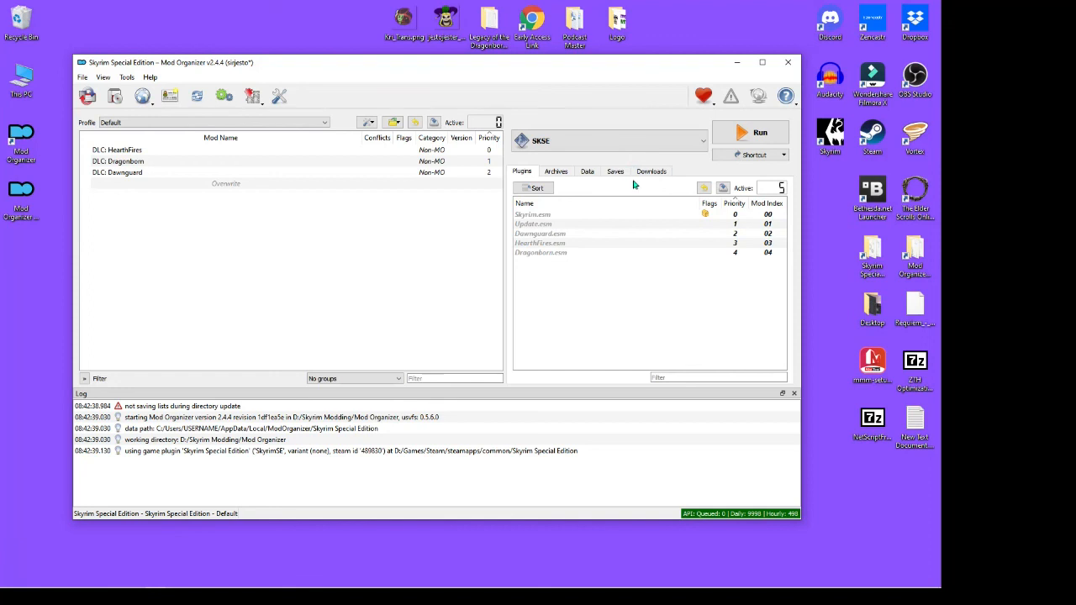
Install the downloaded Unofficial Skyrim Special Edition Patch with a quick install, keeping the suggested mod name.
click(655, 173)
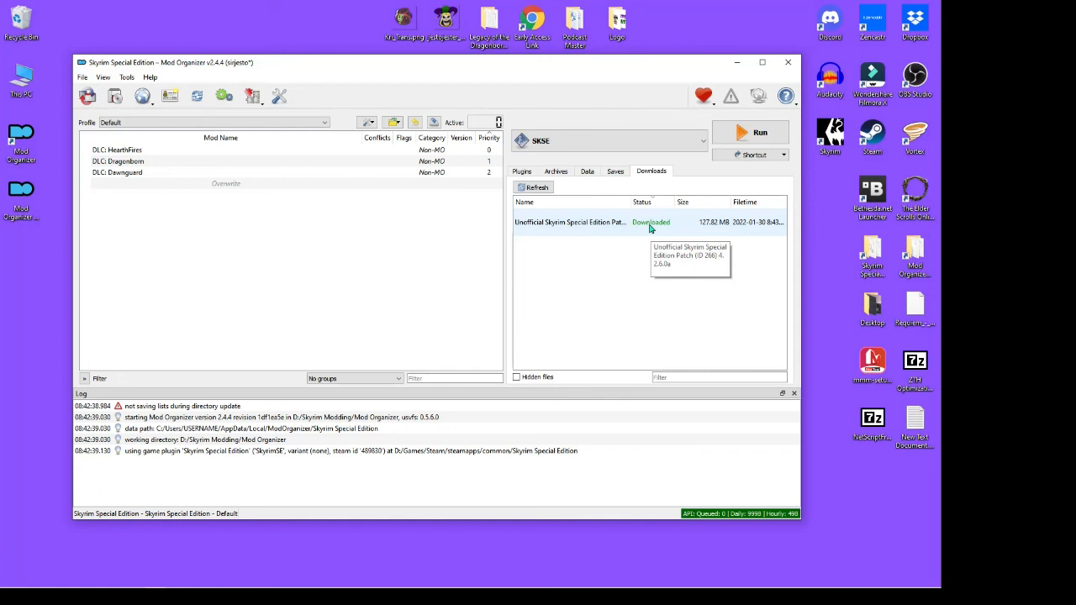
double_click(574, 223)
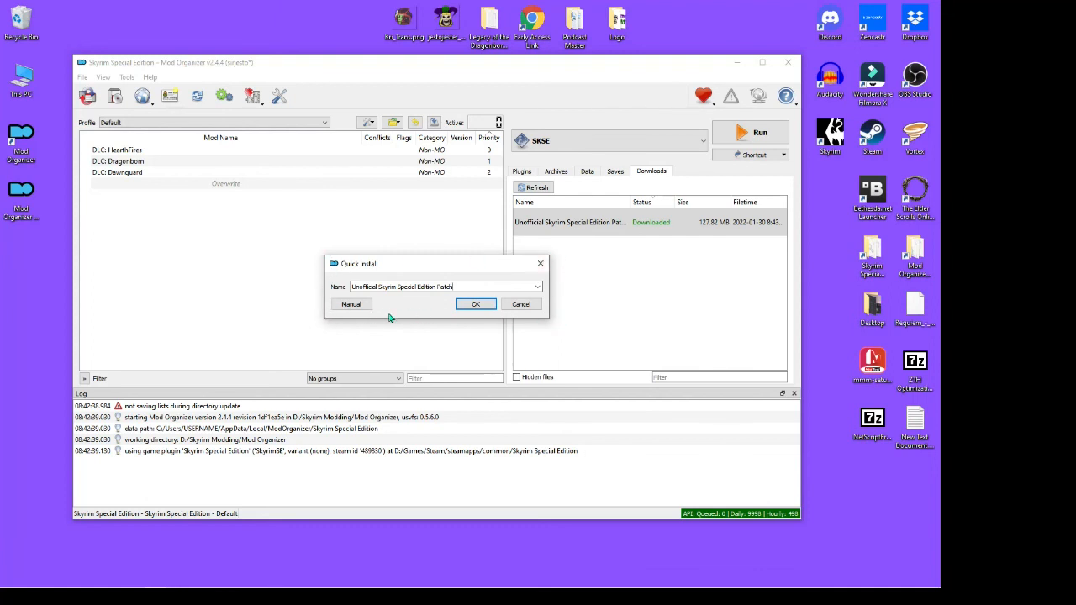
click(475, 305)
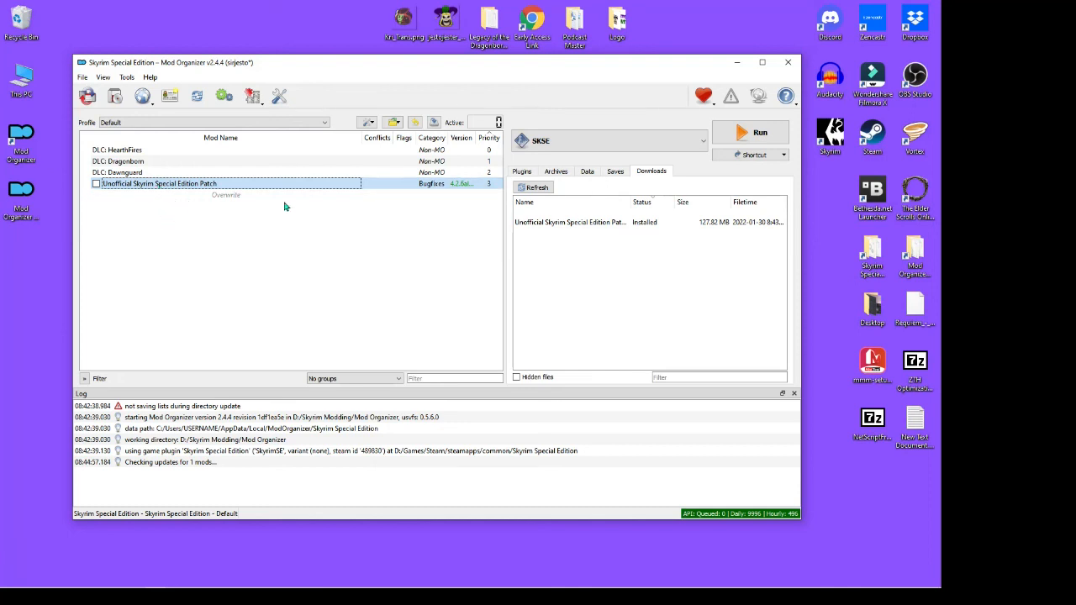
Enable the Unofficial Skyrim Special Edition Patch in the mod list and view the details of its .esp in the plugin list.
click(96, 184)
click(523, 172)
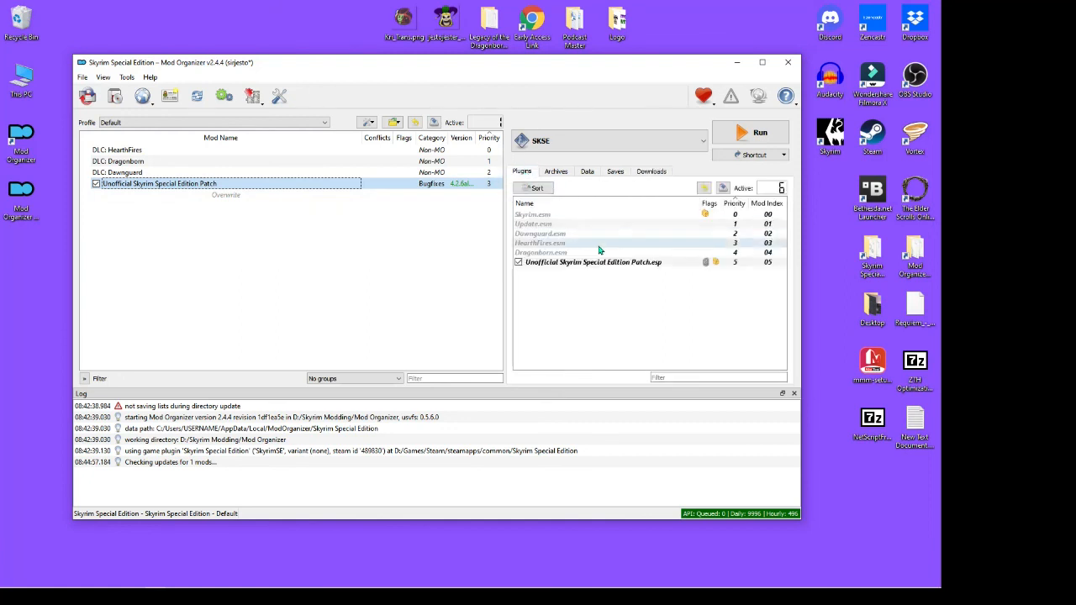
mouse_move(586, 267)
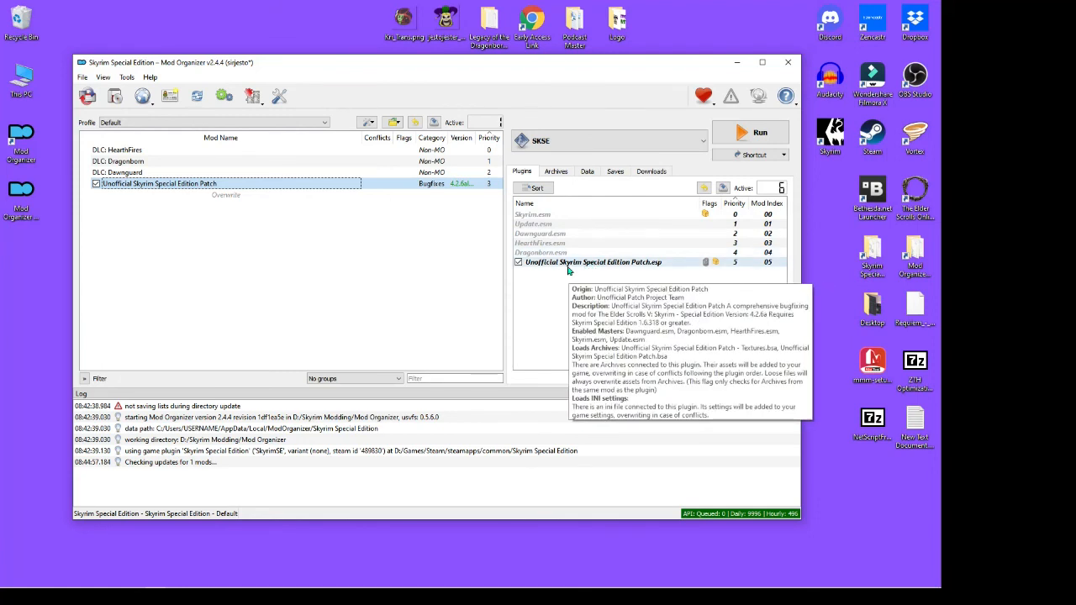